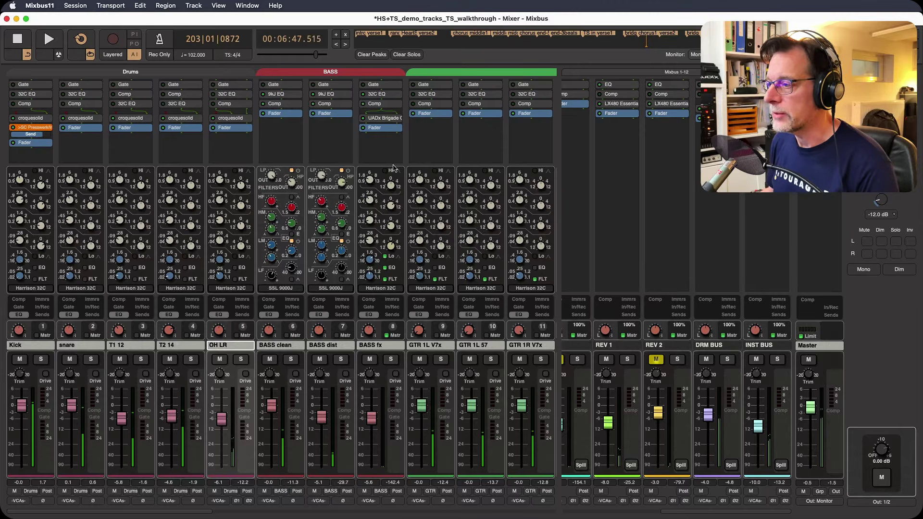
Mute the REV 1 bus and audition the snare and OH LR tracks in solo, one after the other.
left_click(606, 361)
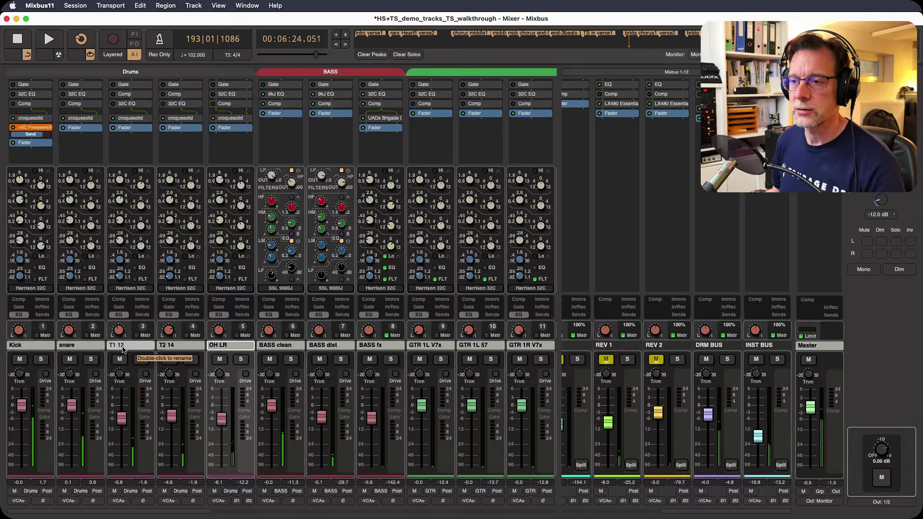
left_click(91, 359)
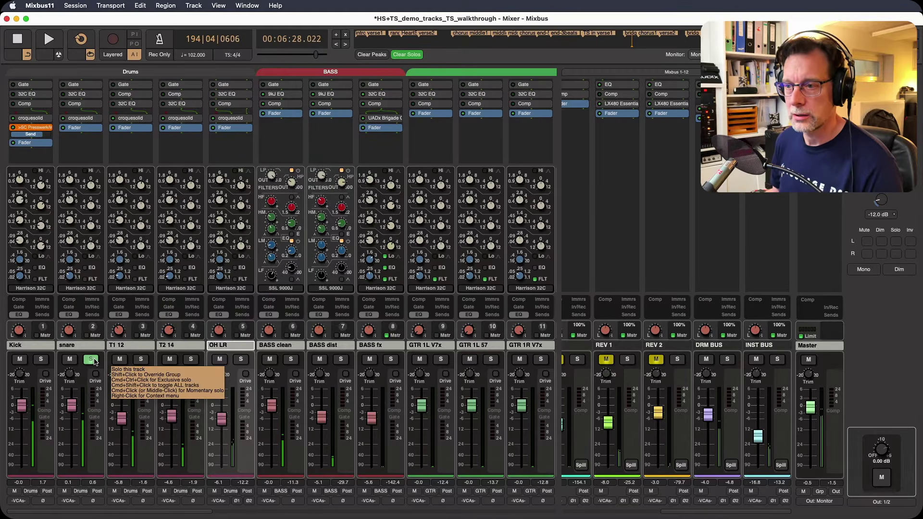
left_click(92, 360)
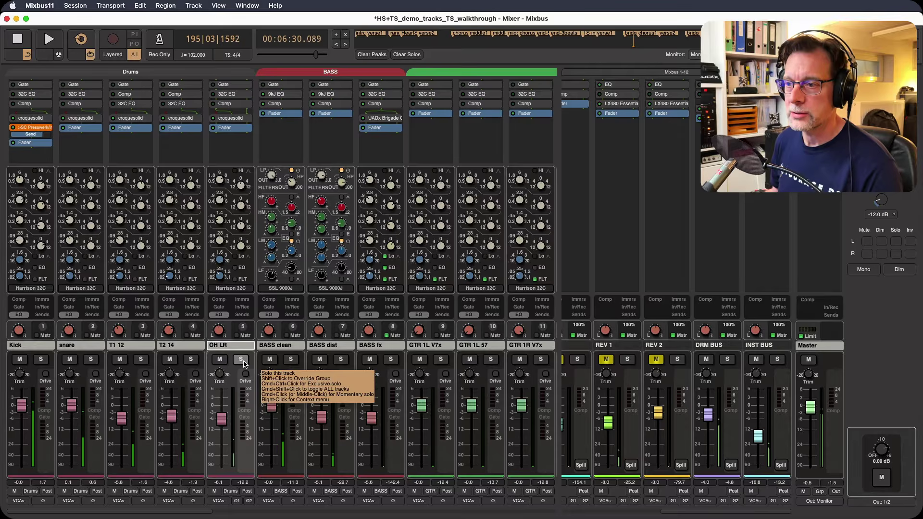
left_click(242, 360)
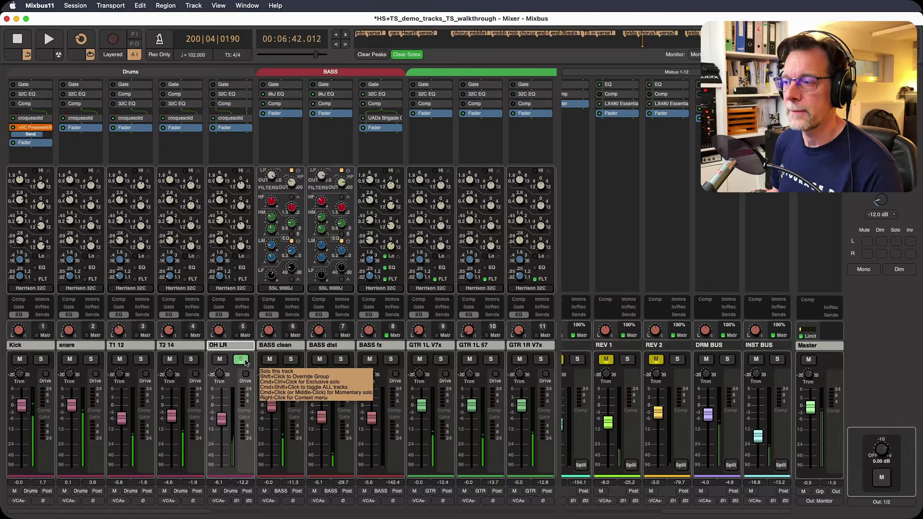
left_click(241, 360)
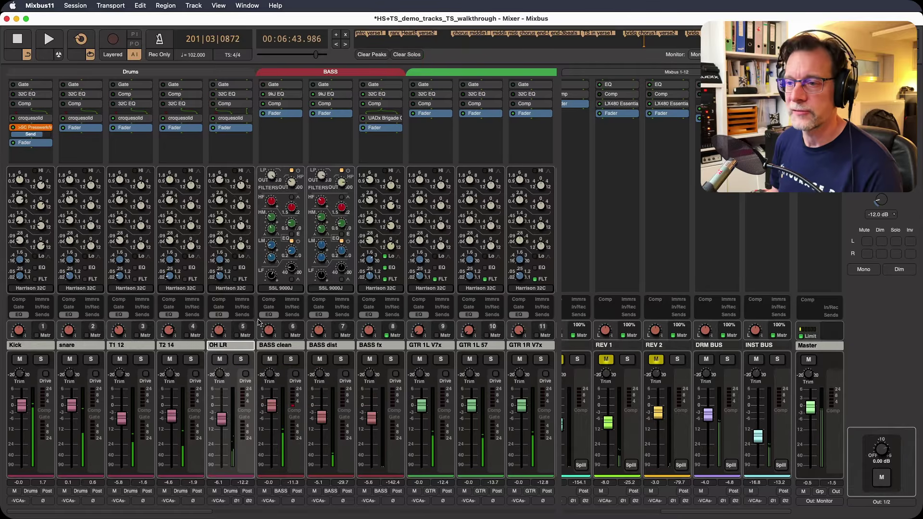
Open the croquesolid plug-in on the Kick track and raise the de-bleed amount to suppress the bleed.
double_click(31, 120)
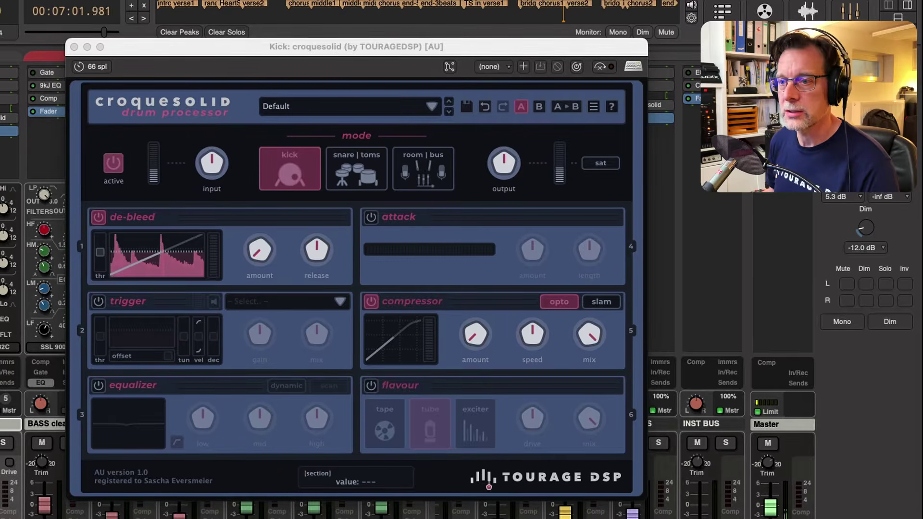
left_click(259, 258)
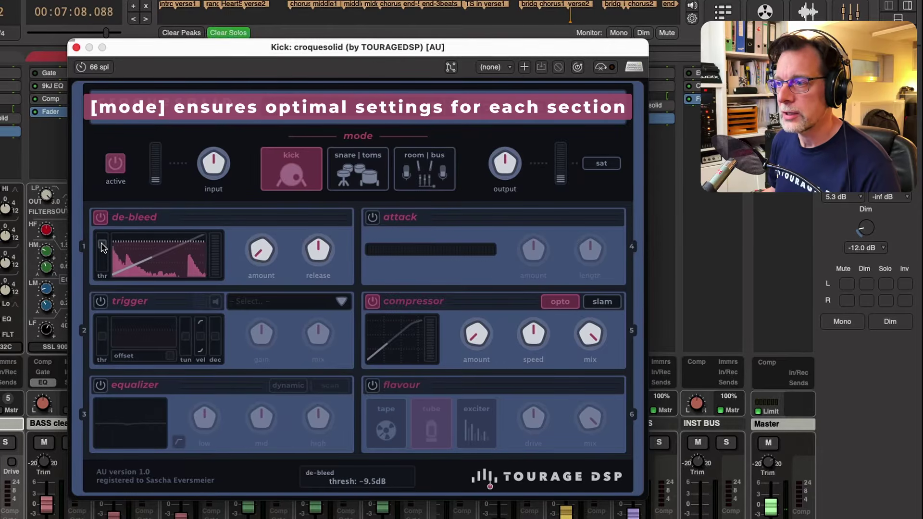
left_click_drag(262, 260, 276, 140)
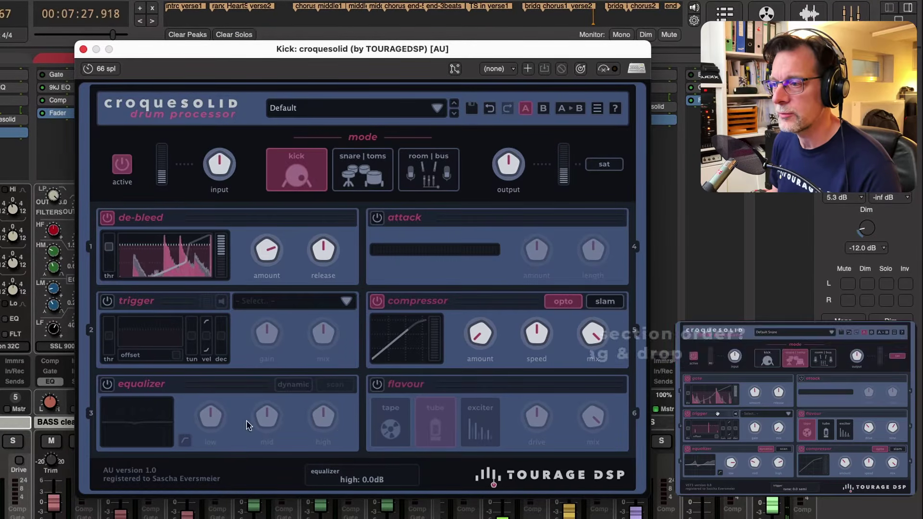
Enable the equalizer section and try out its low and mid bands, resetting both to 0.0 dB.
left_click(109, 384)
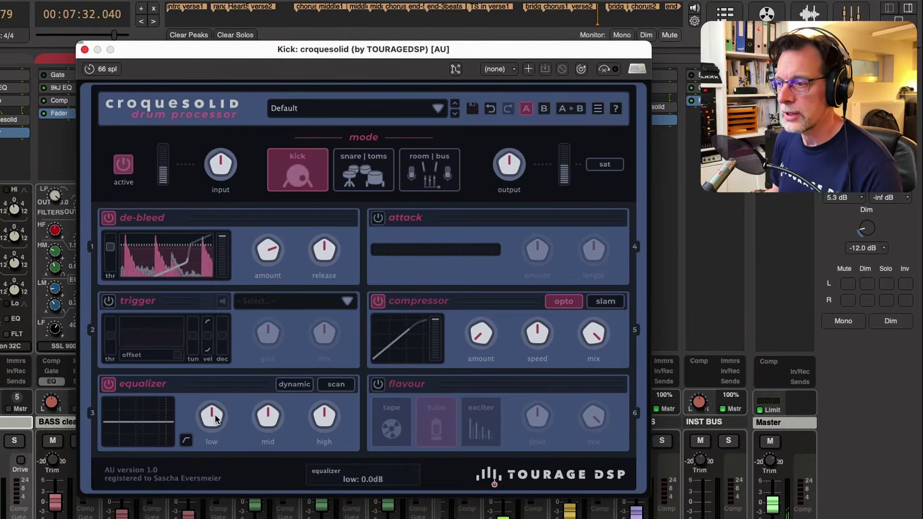
left_click_drag(219, 418, 222, 383)
mouse_move(269, 416)
left_mouse_down()
mouse_move(269, 435)
mouse_move(270, 333)
mouse_move(264, 443)
mouse_move(270, 416)
left_mouse_up()
double_click(270, 416)
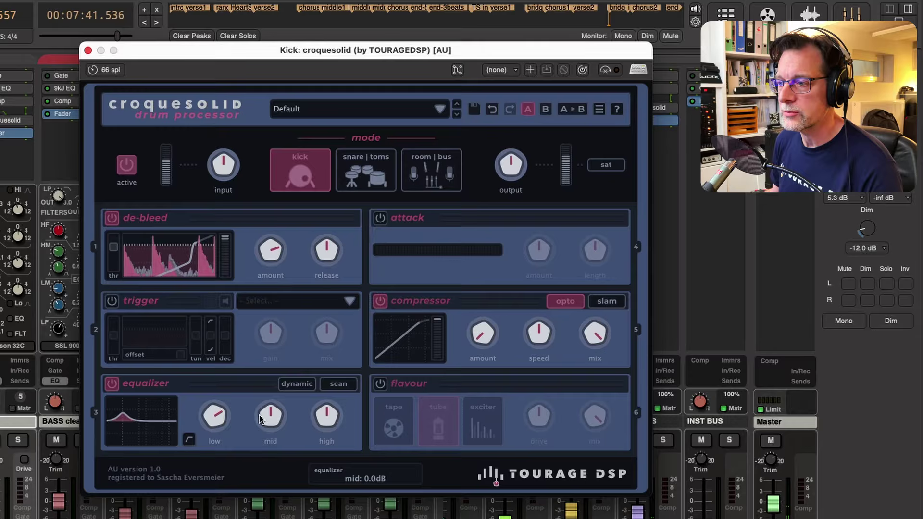
double_click(215, 416)
Scan the kick with the equalizer and set low to 6.7 dB, mid to −15.4 dB and high to 11.3 dB.
left_click(338, 385)
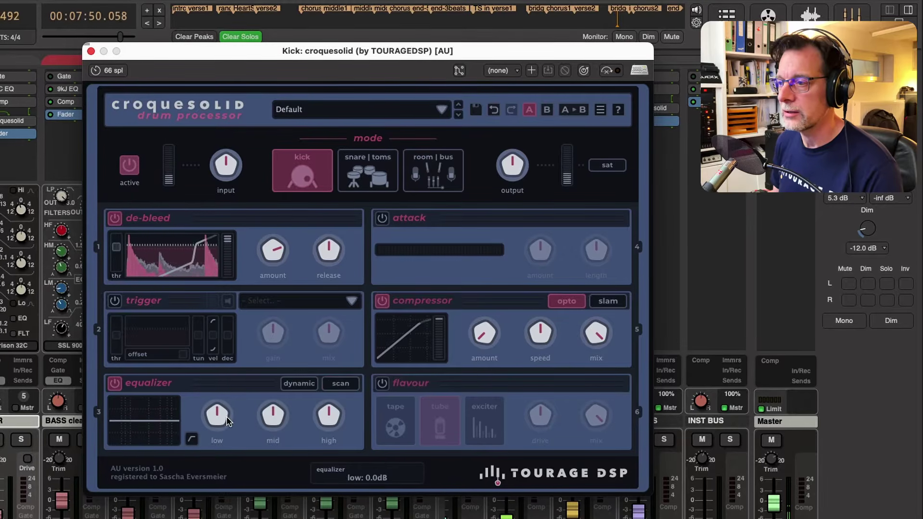
left_click_drag(226, 407, 230, 398)
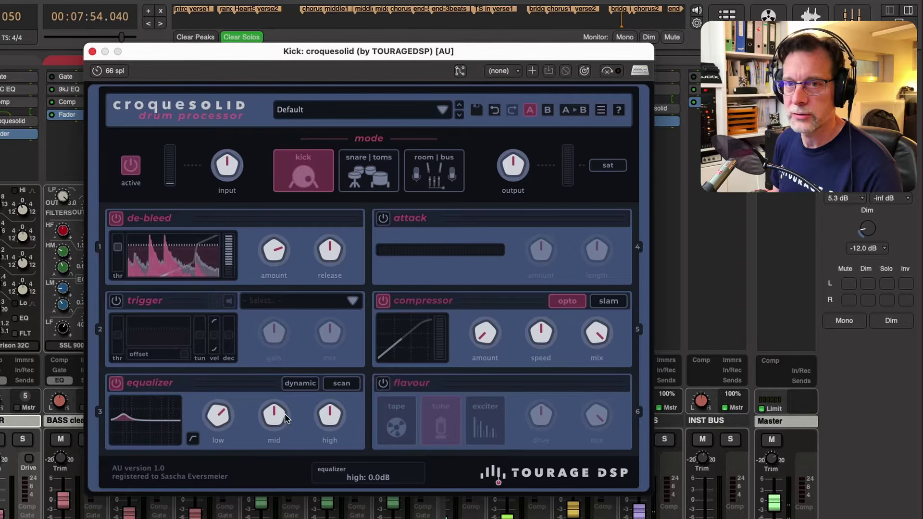
left_click_drag(281, 414, 280, 467)
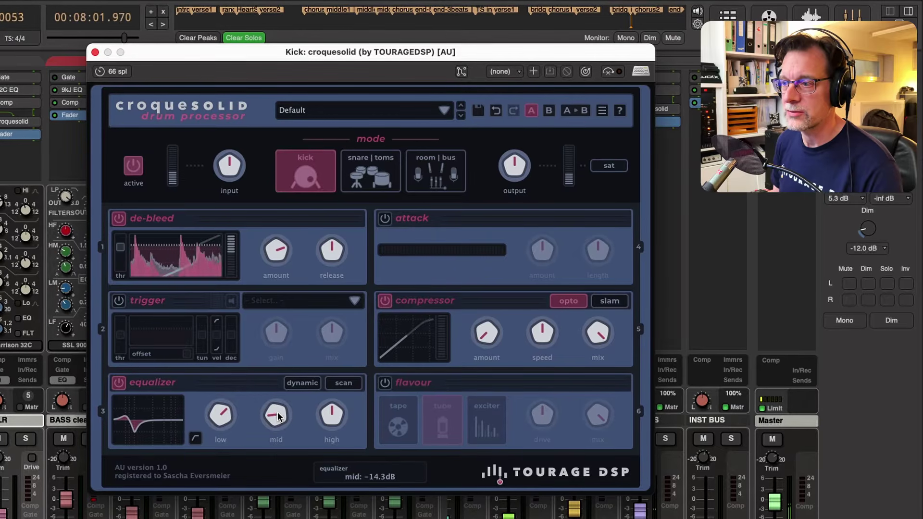
left_click_drag(331, 416, 335, 368)
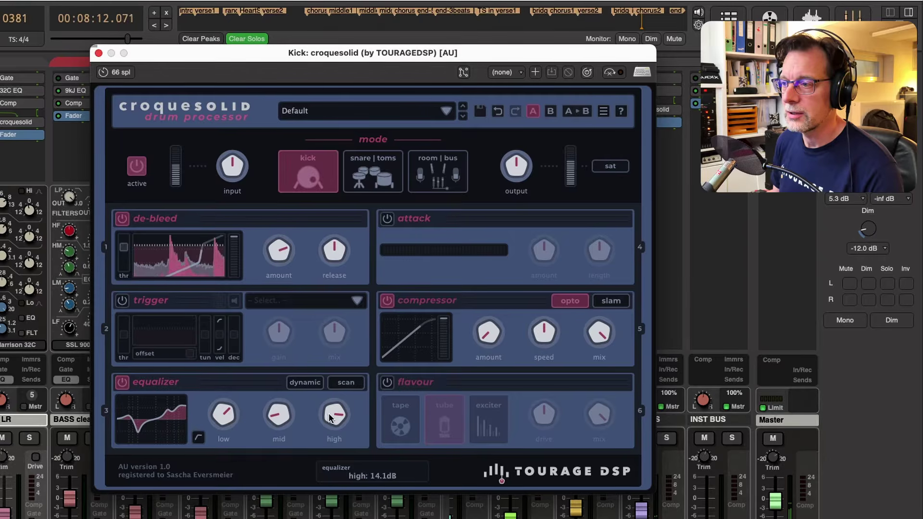
left_click_drag(333, 416, 331, 435)
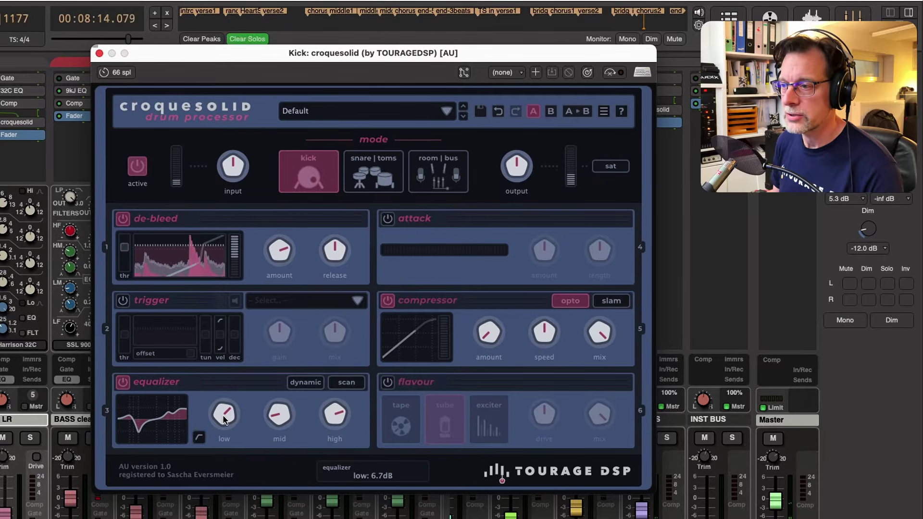
Fine-tune the equalizer's low band to 7.9 dB and enable its low-cut filter.
left_click_drag(226, 416, 230, 406)
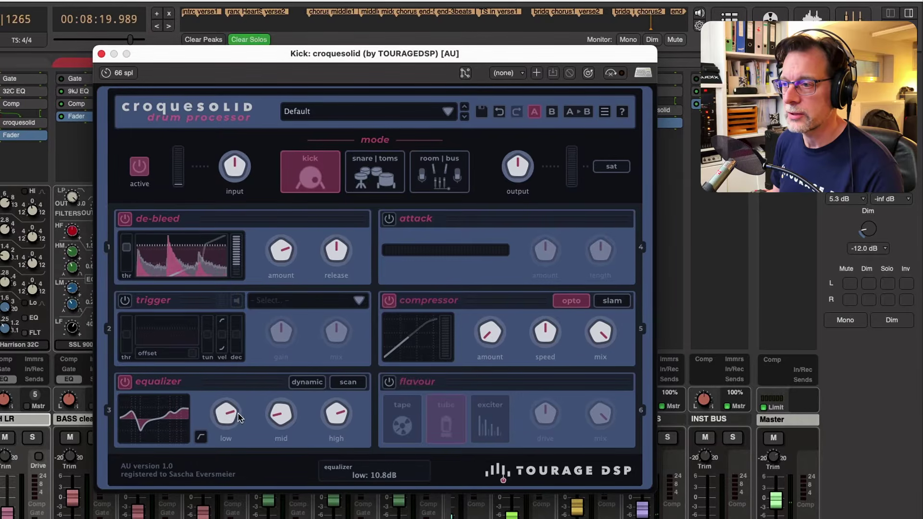
left_click_drag(235, 420, 219, 434)
left_click(201, 436)
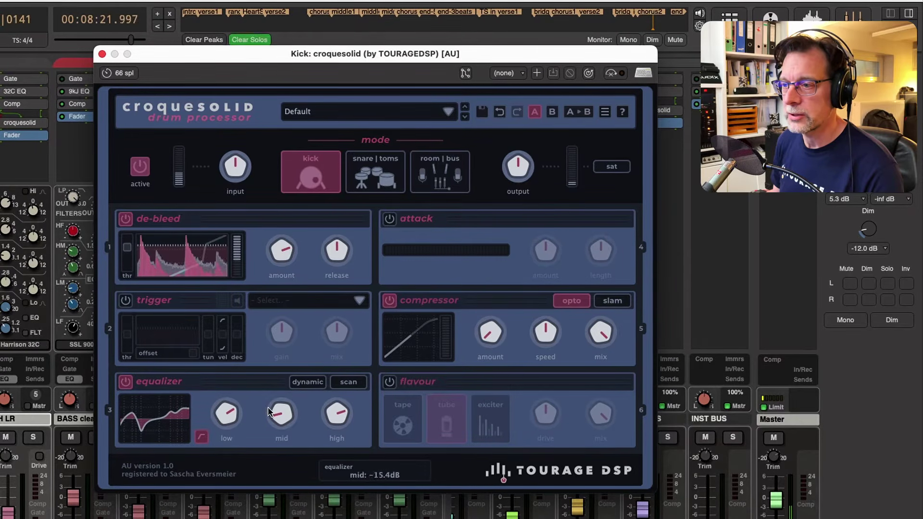
Turn on the equalizer's dynamic mode, comparing it with the static curve, and set the mid band to −13.6 dB.
left_click(314, 385)
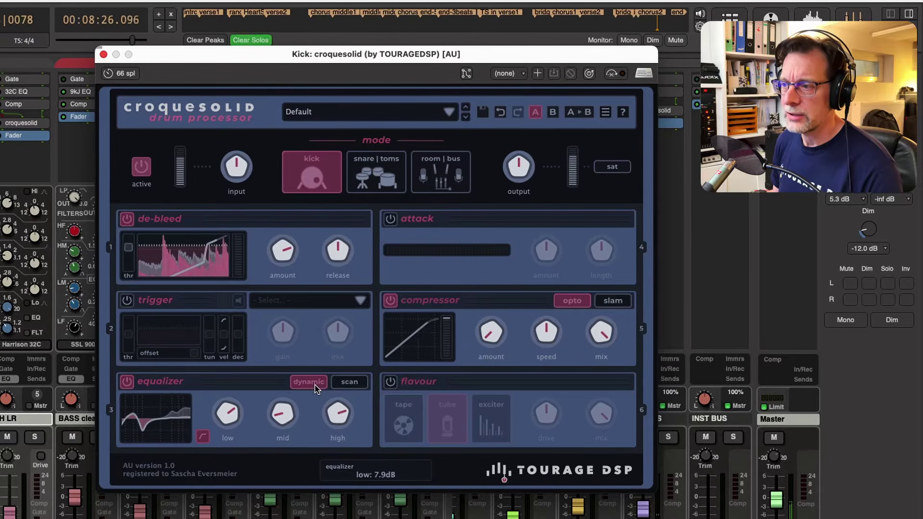
mouse_move(292, 408)
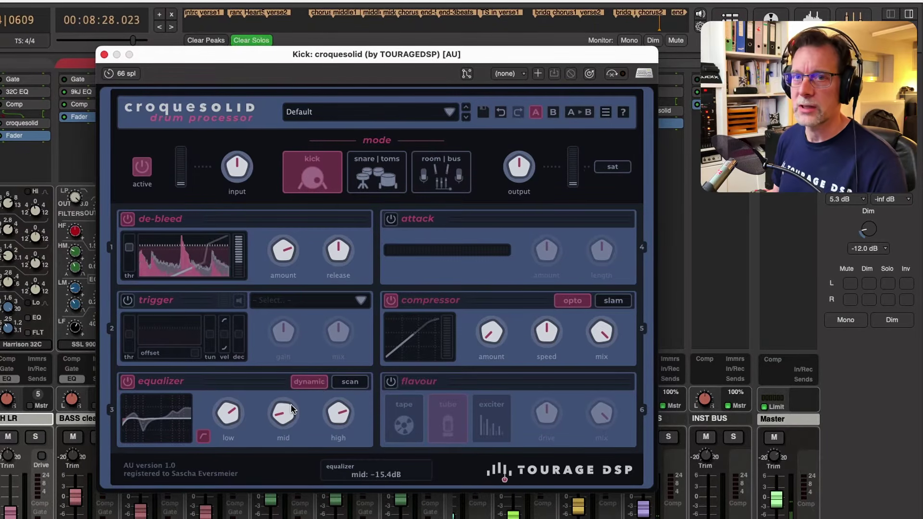
mouse_move(346, 411)
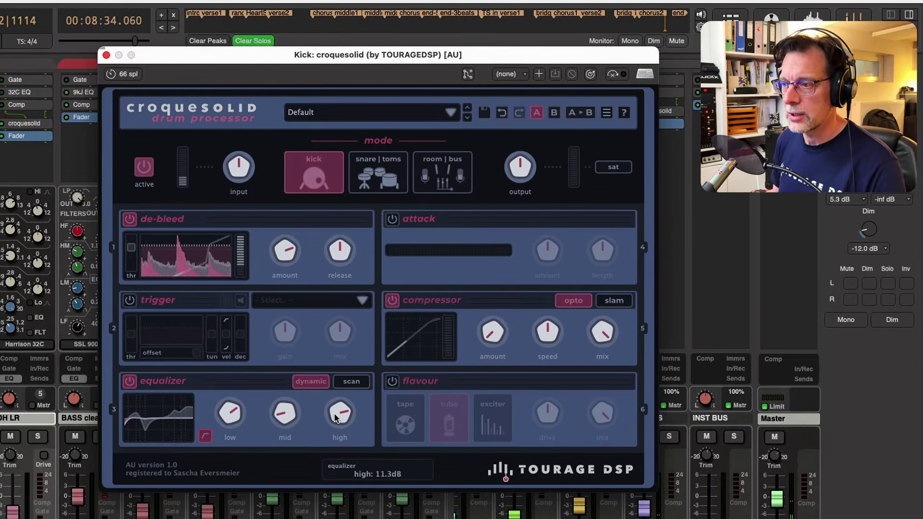
left_click(304, 384)
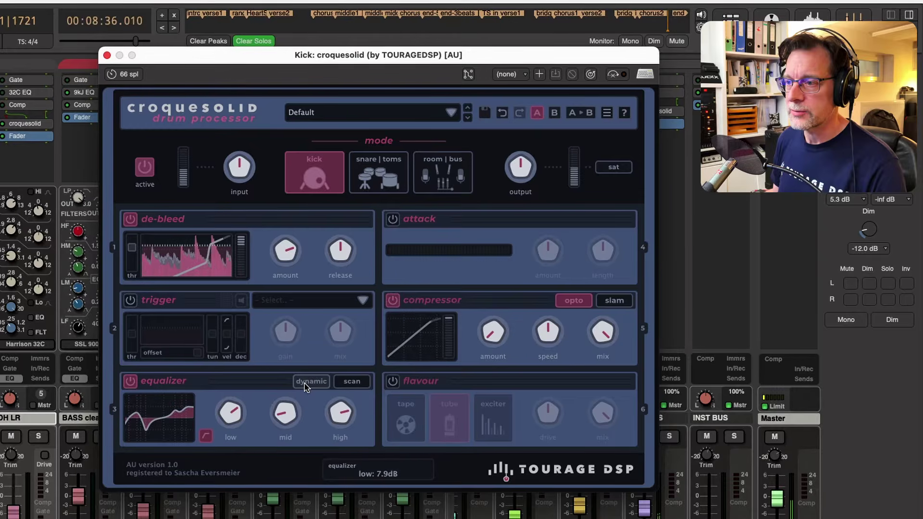
left_click(307, 382)
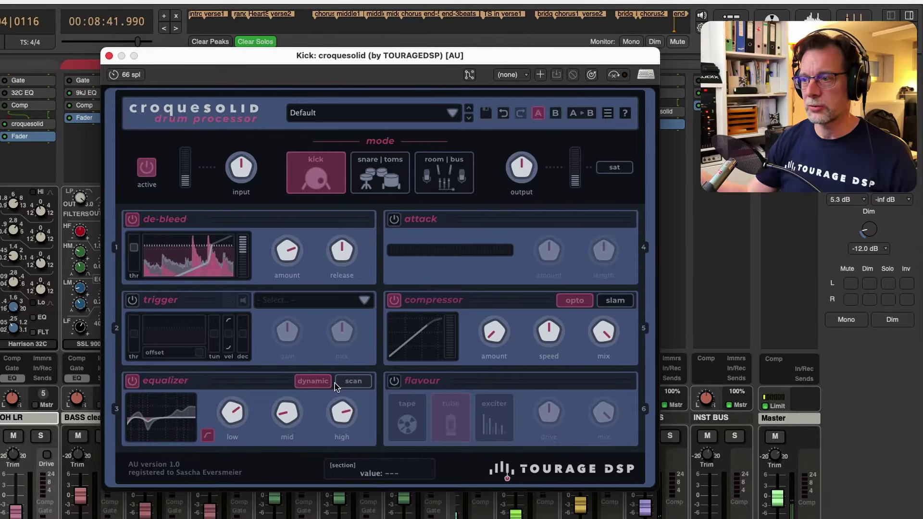
mouse_move(343, 410)
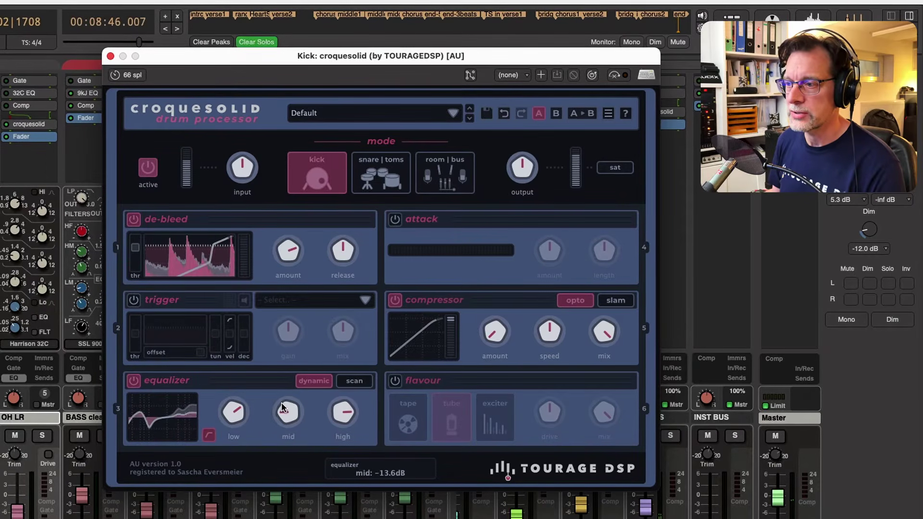
mouse_move(243, 412)
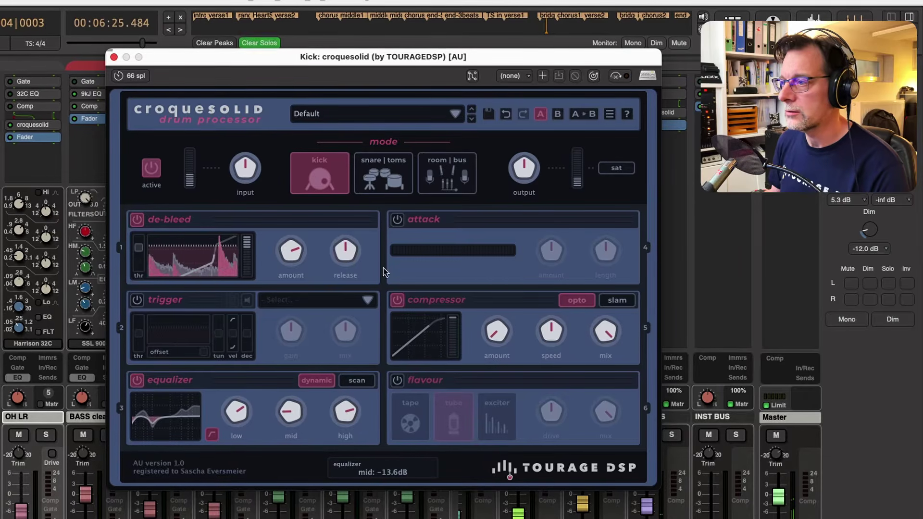
Increase the opto compressor's amount and enable the flavour section with the exciter type.
mouse_move(492, 331)
left_mouse_down()
mouse_move(492, 277)
mouse_move(493, 307)
mouse_move(519, 339)
mouse_move(494, 335)
left_mouse_up()
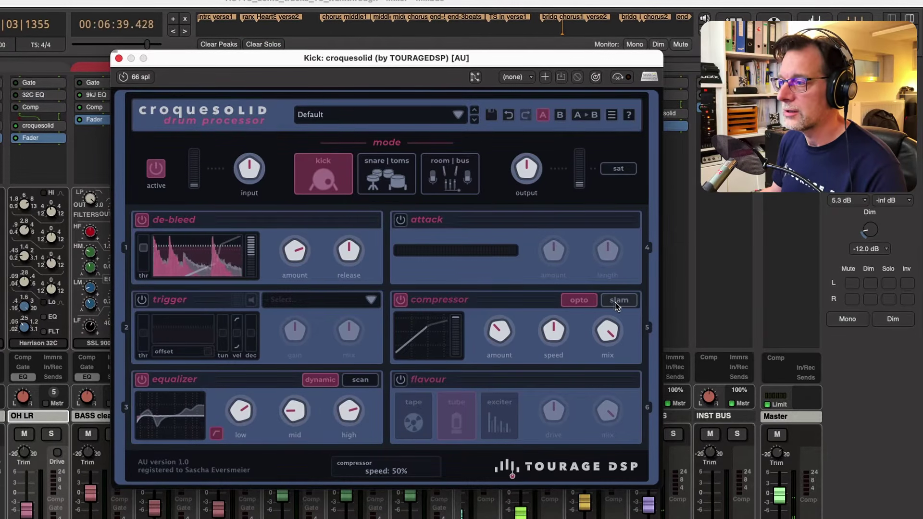
left_click(401, 380)
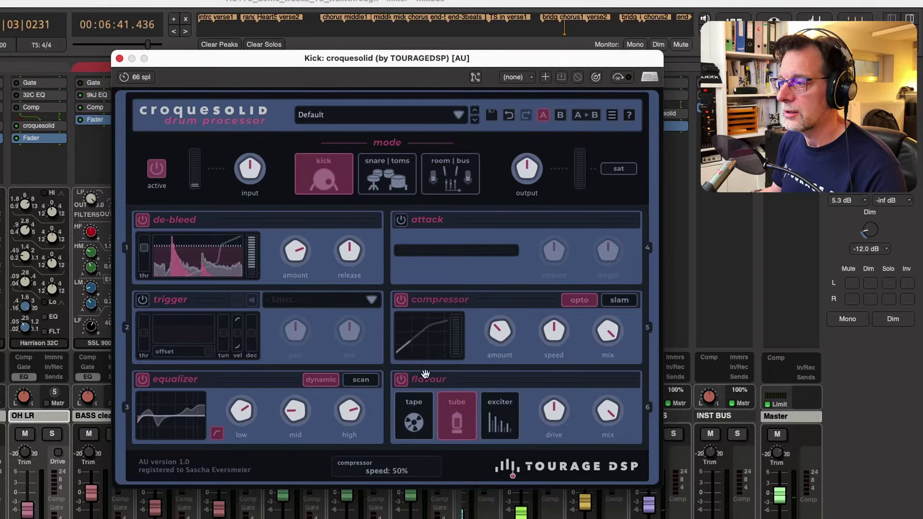
left_click(502, 405)
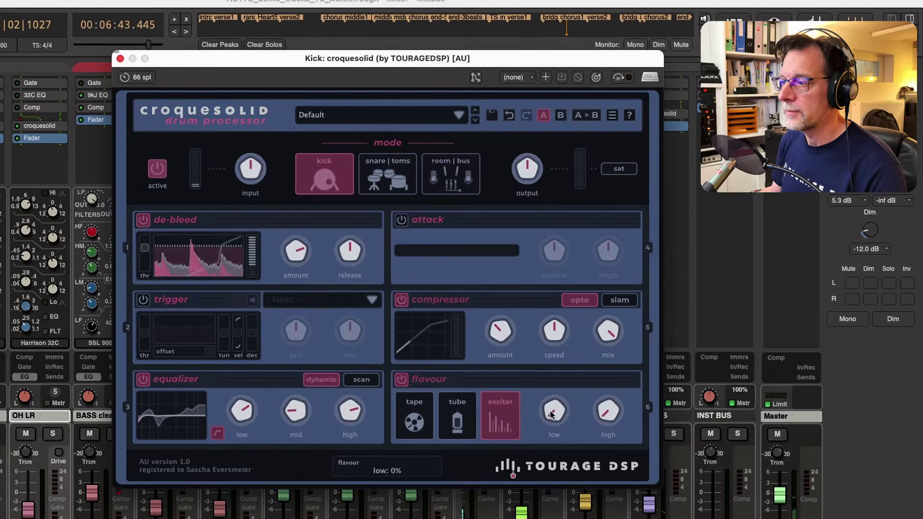
Raise the exciter's low amount, set its high amount to 45%, and trim the equalizer's high band to 8.8 dB.
left_click_drag(549, 399, 549, 418)
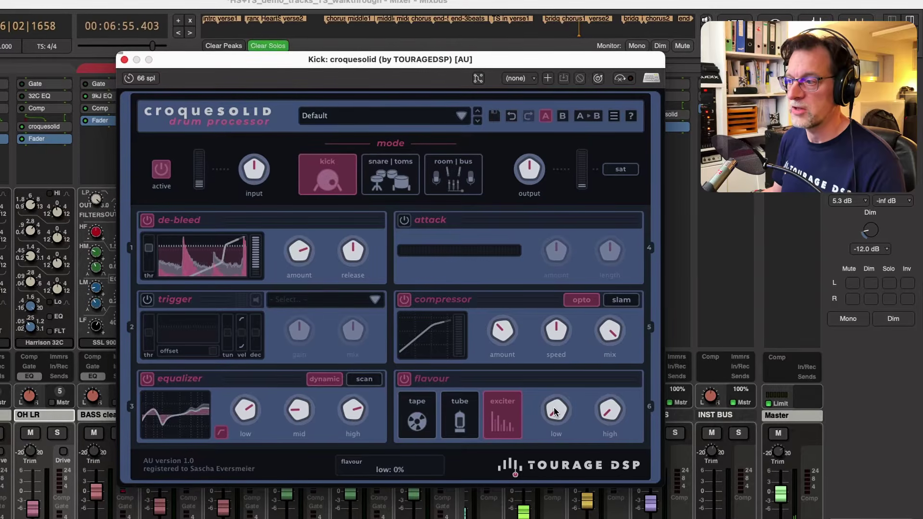
mouse_move(557, 383)
left_mouse_down()
mouse_move(573, 321)
mouse_move(569, 379)
left_mouse_up()
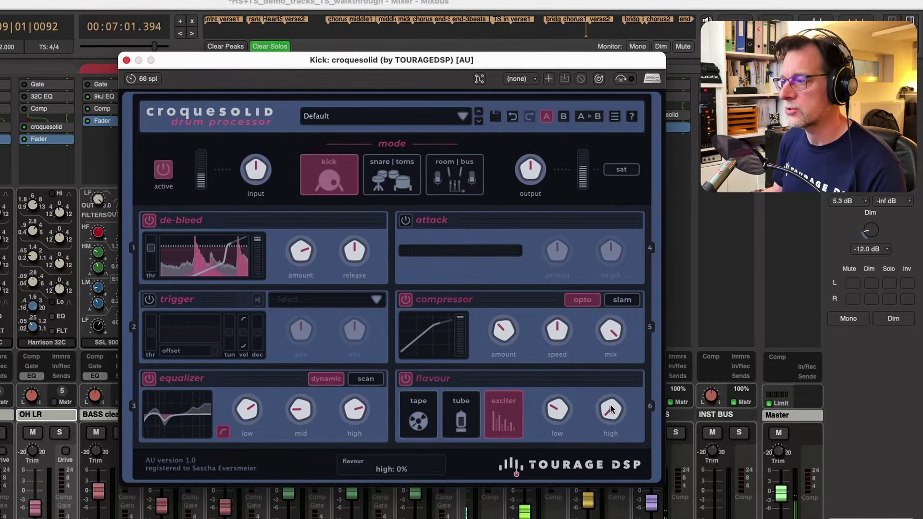
left_click_drag(608, 408, 617, 313)
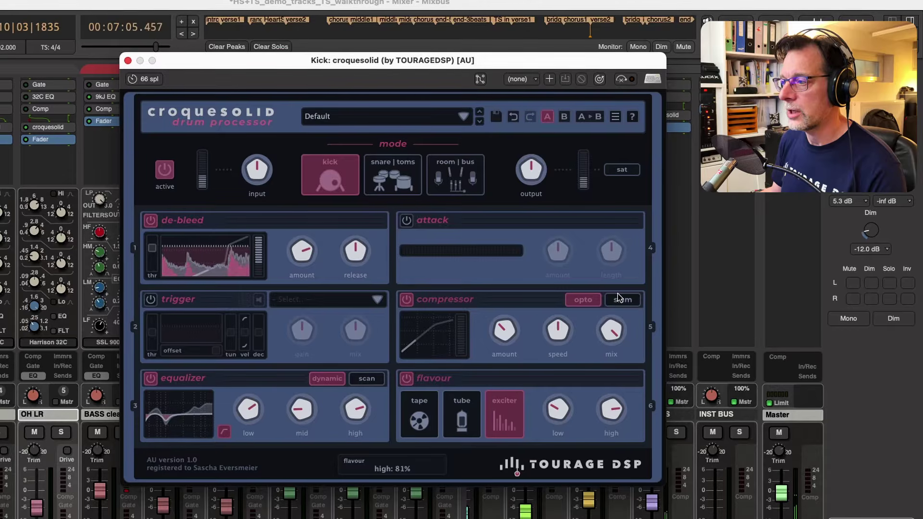
left_click_drag(618, 297, 615, 349)
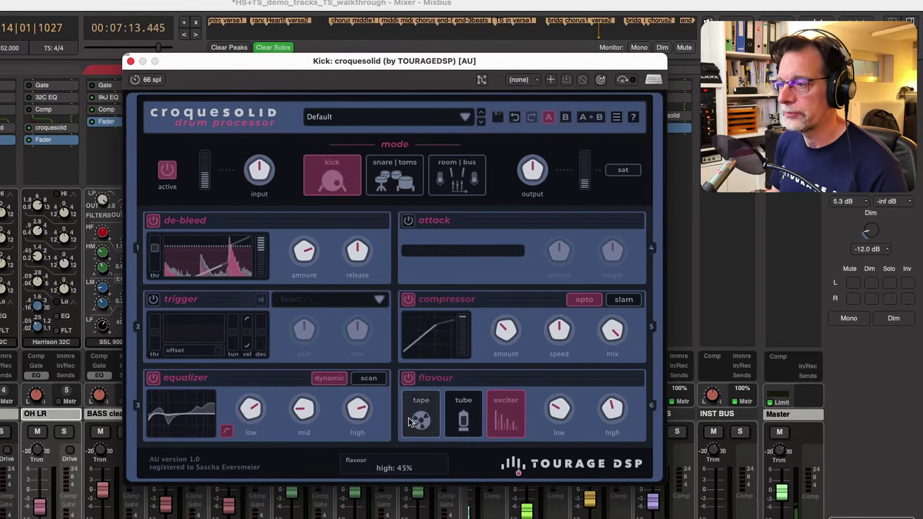
left_click_drag(363, 411, 216, 410)
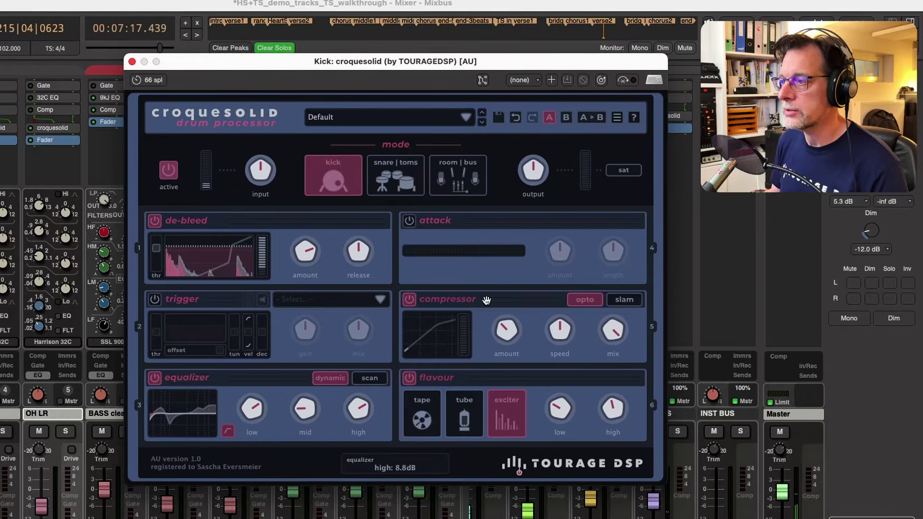
Set the plug-in's output to −3.1 dB and compare the processed kick with the bypassed signal.
left_click_drag(542, 174, 536, 185)
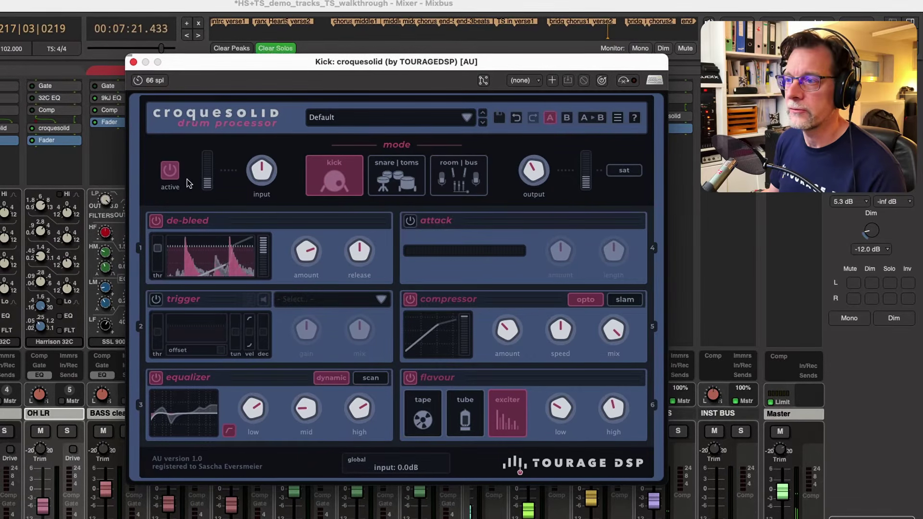
left_click(169, 171)
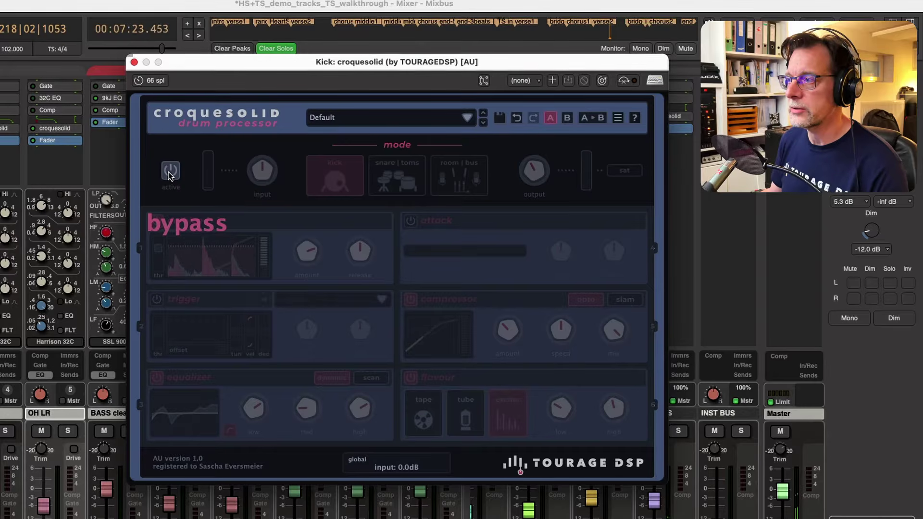
left_click(170, 171)
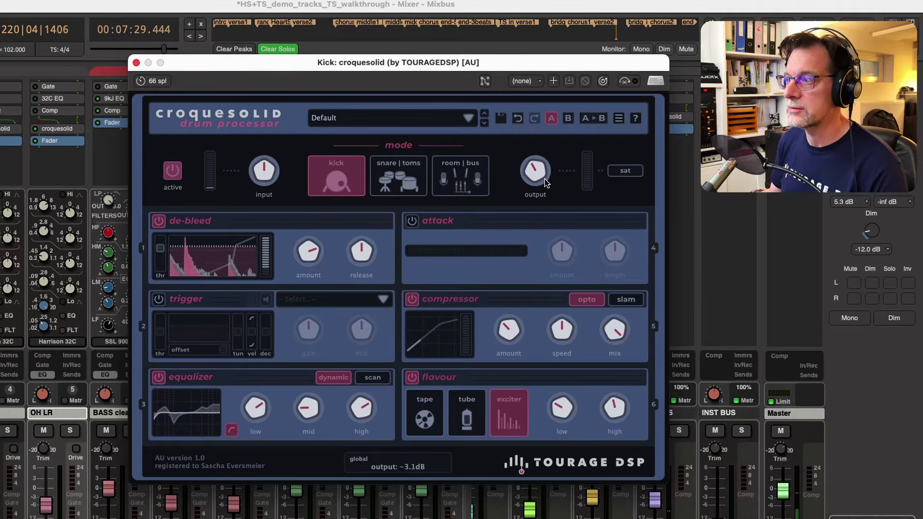
Close the kick's plug-in, solo the snare instead of the kick, and open the snare's croquesolid.
left_click(137, 63)
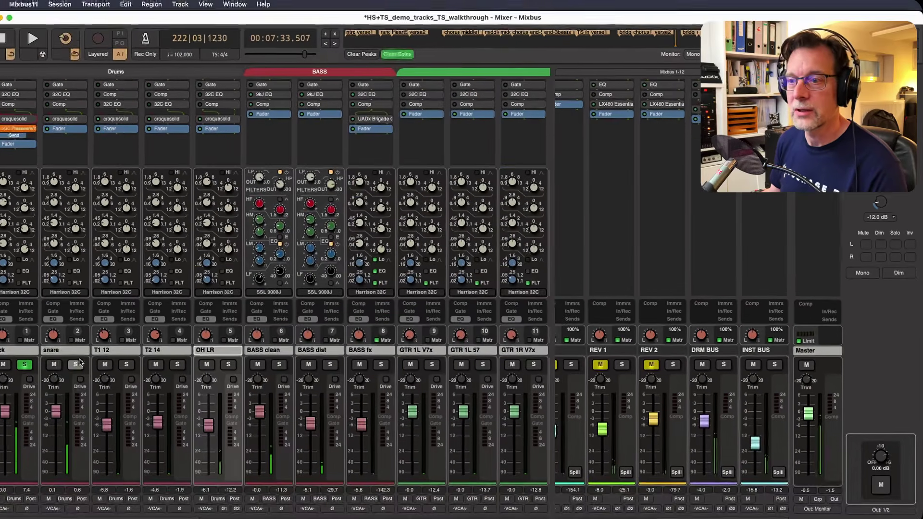
left_click(79, 364)
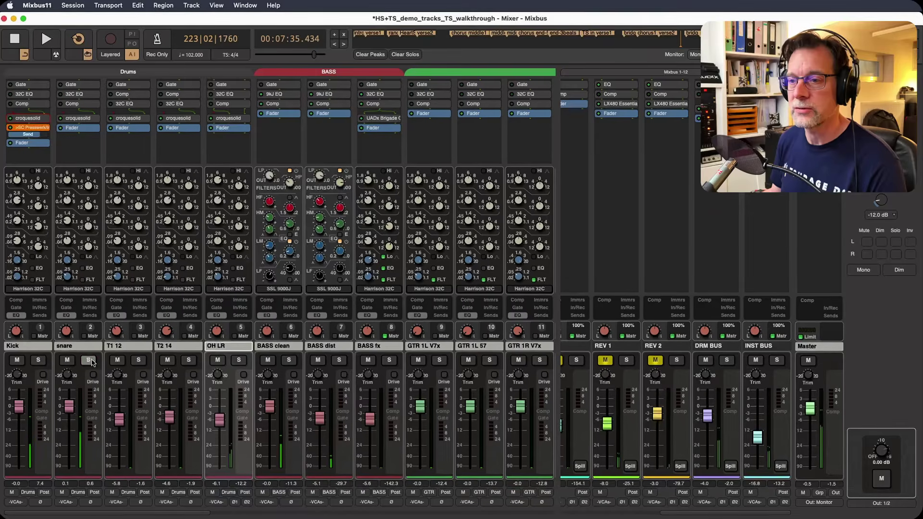
left_click(89, 361)
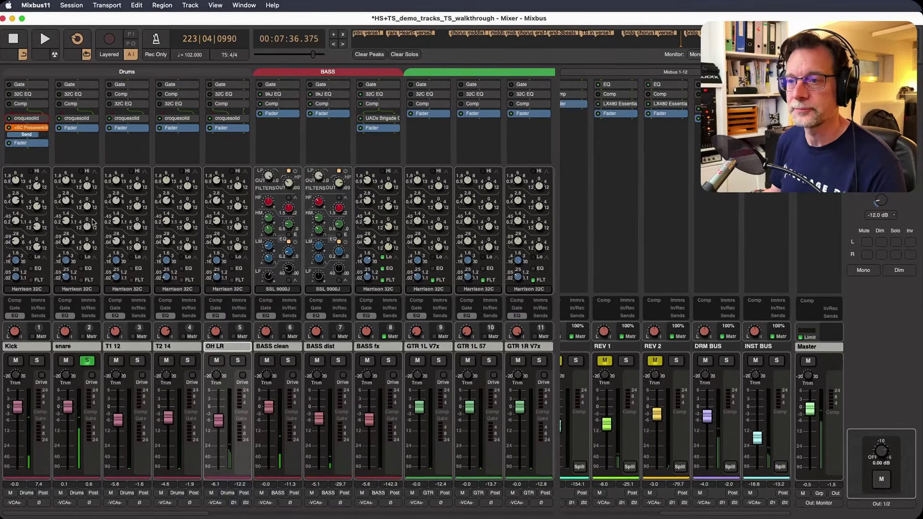
double_click(75, 118)
left_click_drag(226, 18, 520, 56)
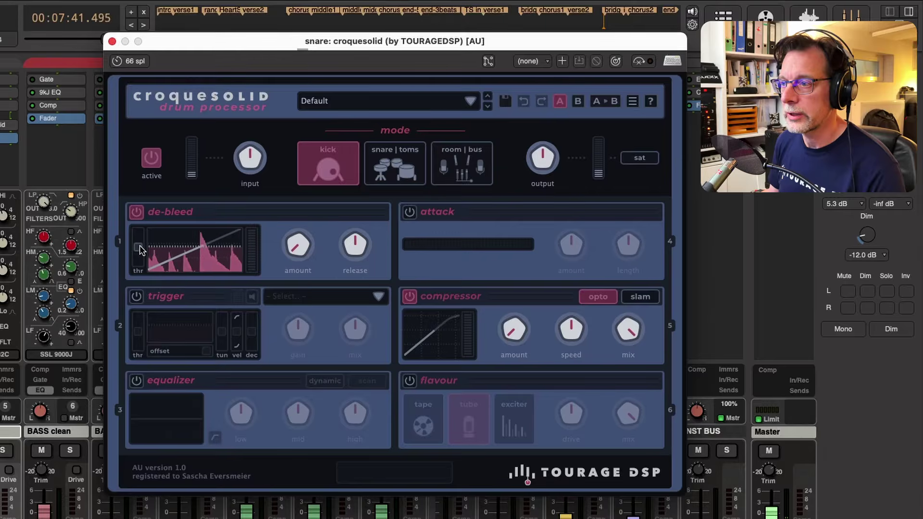
Set the snare's de-bleed threshold to −21.0 dB, lengthen the release, and set the amount to 68%.
mouse_move(140, 249)
left_click_drag(139, 245, 141, 247)
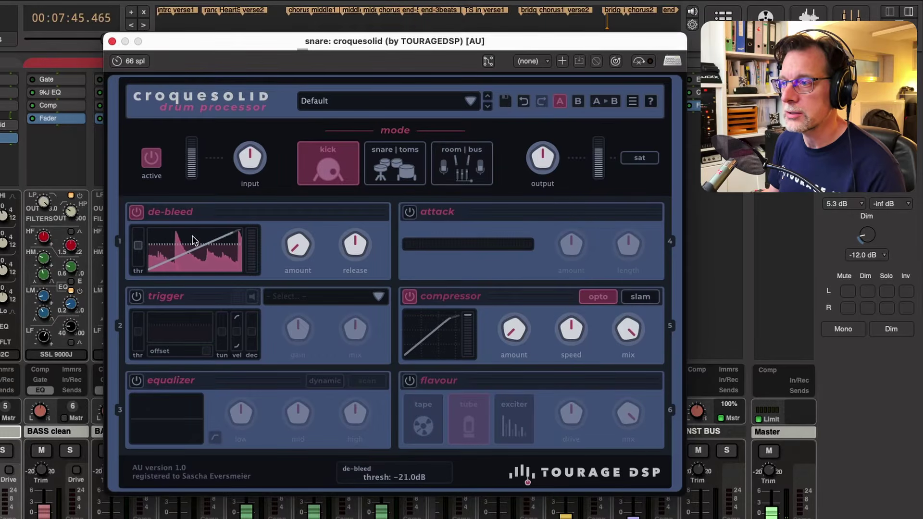
left_click_drag(306, 246, 319, 124)
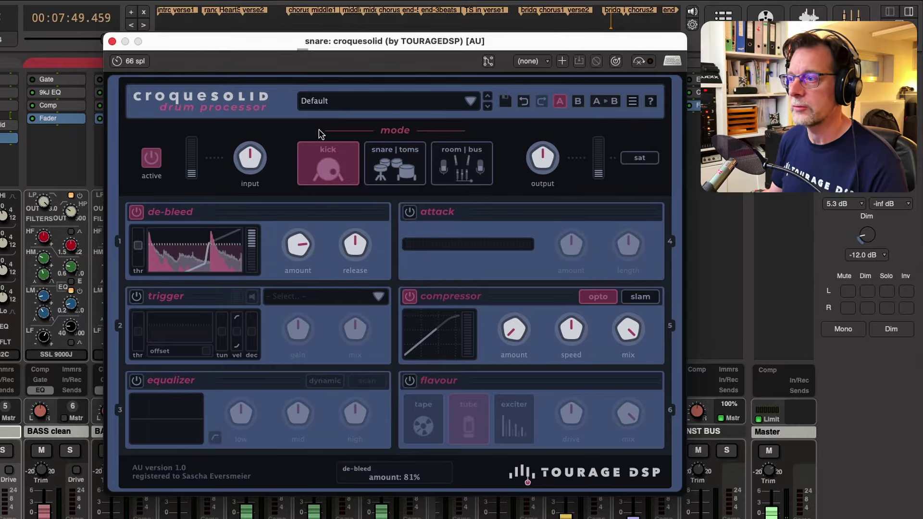
left_click_drag(356, 240, 356, 234)
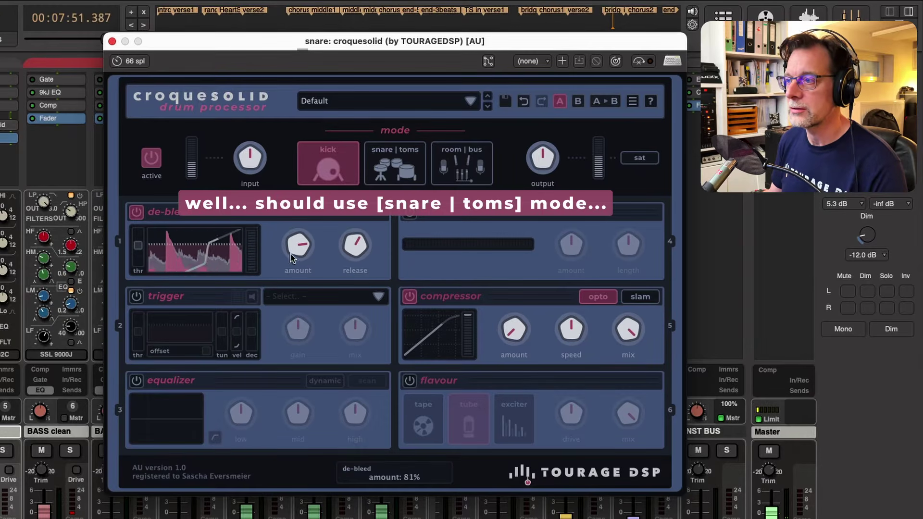
left_click_drag(298, 244, 319, 284)
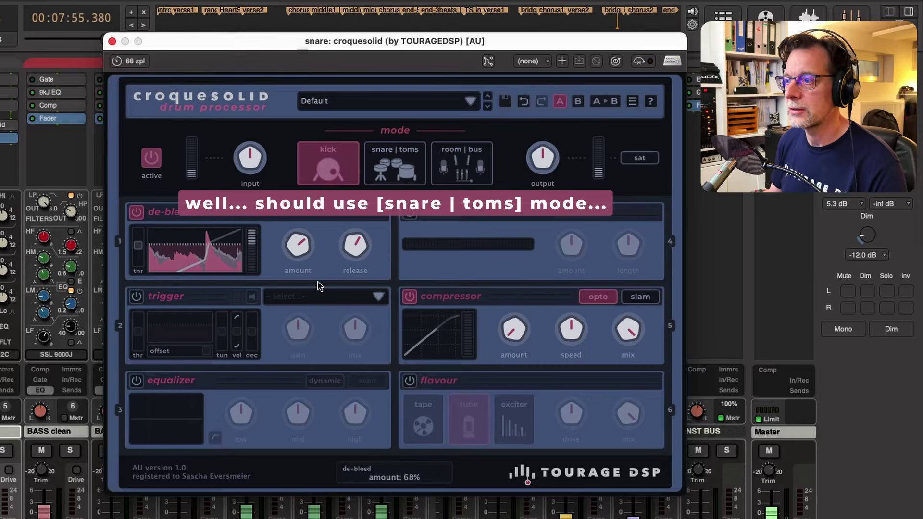
Enable the snare's equalizer in dynamic mode, scan the signal, turn on the low cut, and set the low band to 7.5 dB.
left_click(135, 383)
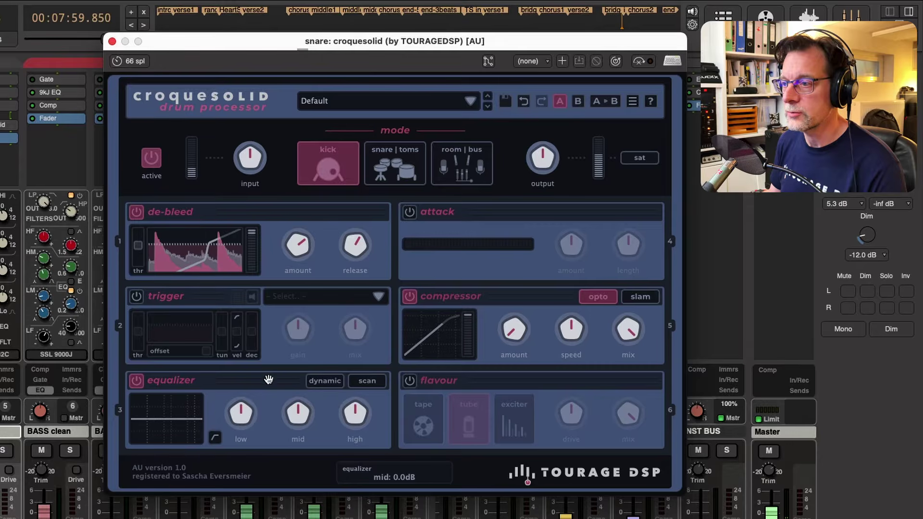
left_click(322, 382)
left_click(370, 382)
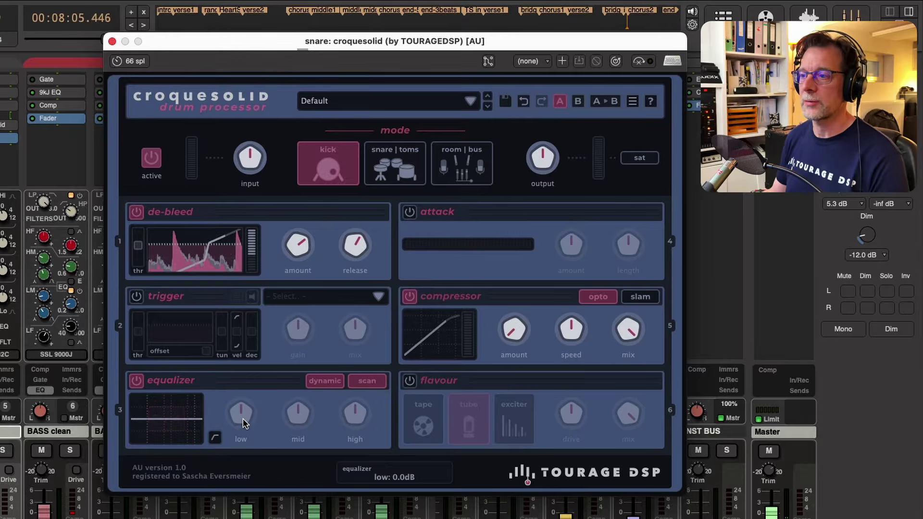
left_click(216, 437)
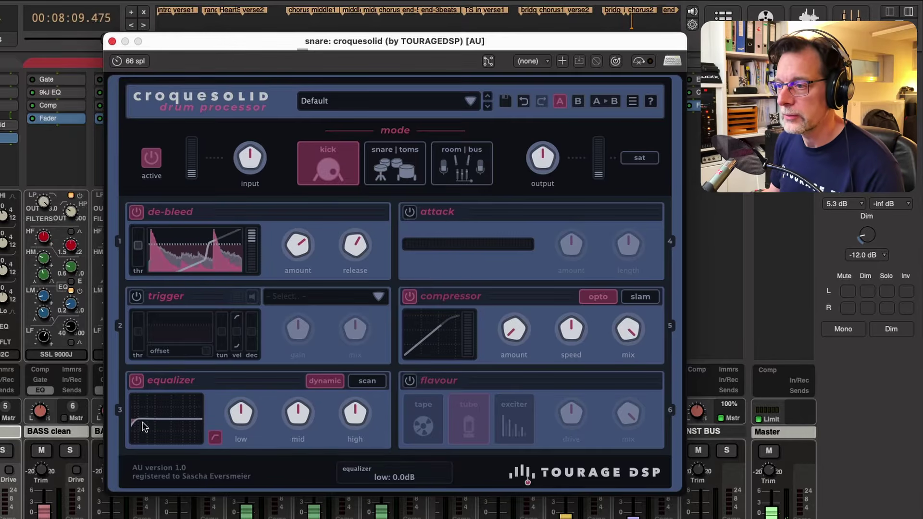
left_click_drag(251, 414, 256, 386)
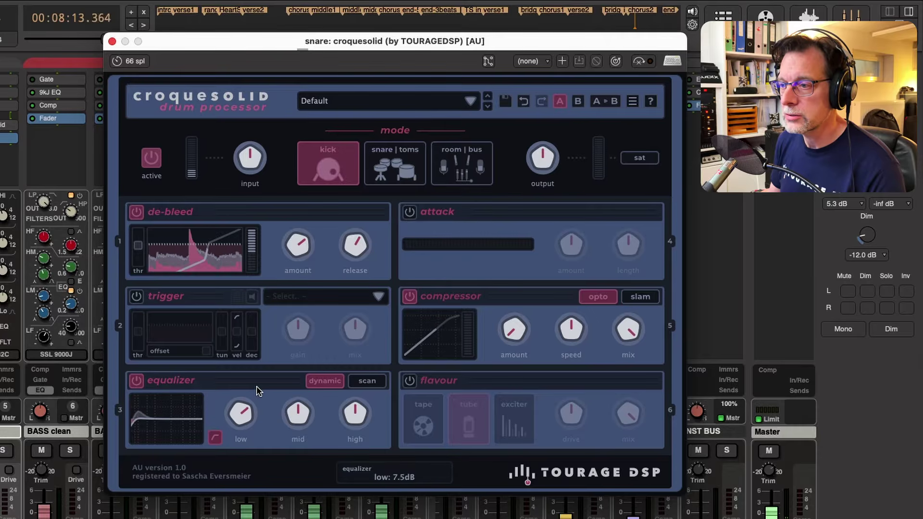
Switch the snare's plug-in to snare | toms mode and rescan the signal for the equalizer.
left_click(394, 168)
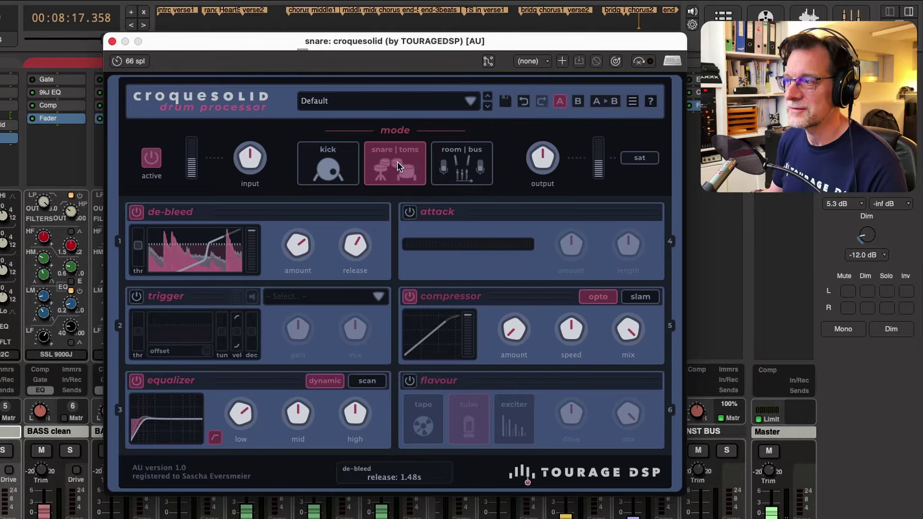
left_click(377, 382)
left_click(377, 382)
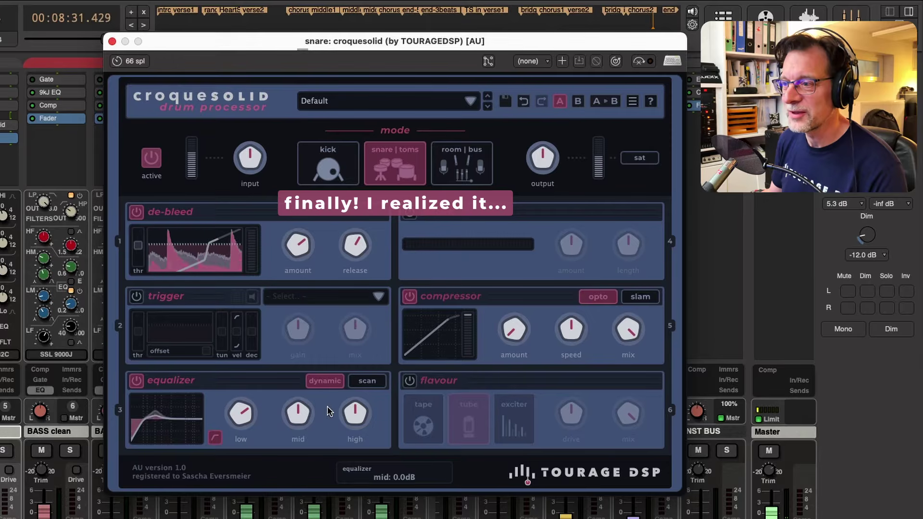
Set the equalizer's mid band to −13.7 dB and its high band to 11.6 dB.
left_click_drag(302, 409, 295, 460)
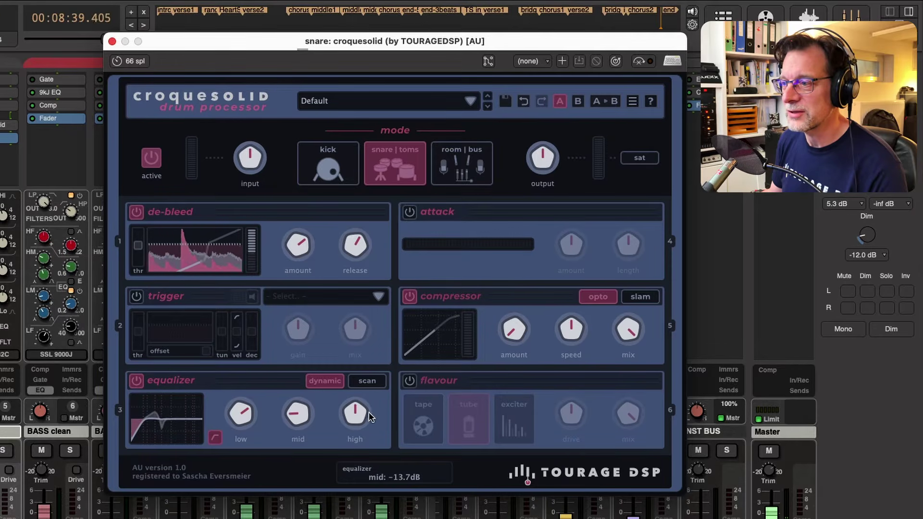
mouse_move(365, 416)
left_click_drag(368, 406, 349, 422)
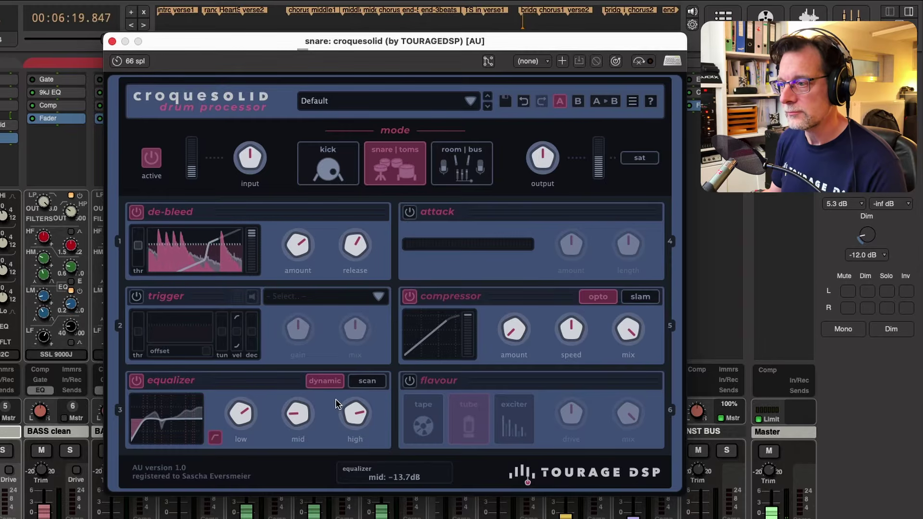
left_click_drag(354, 409, 354, 412)
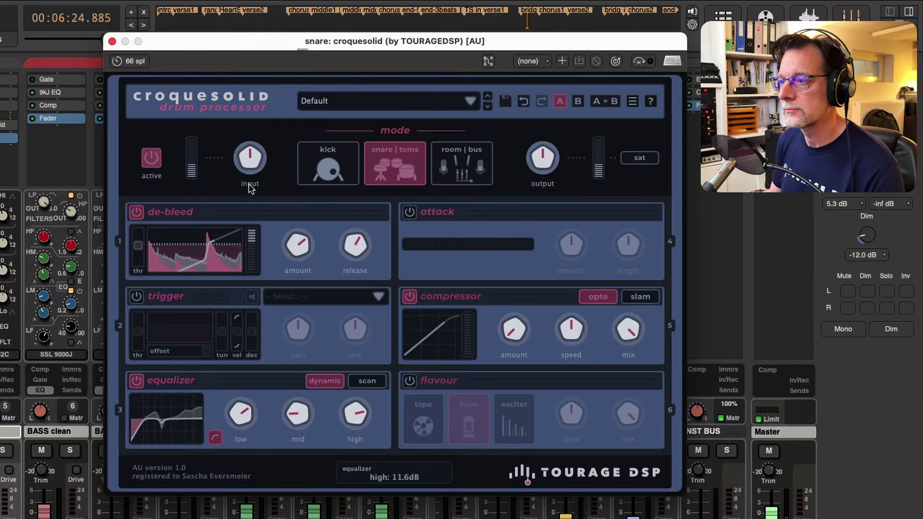
Set the plug-in's output to −2.8 dB and compare the processed snare with the bypassed signal.
left_click_drag(546, 154, 546, 161)
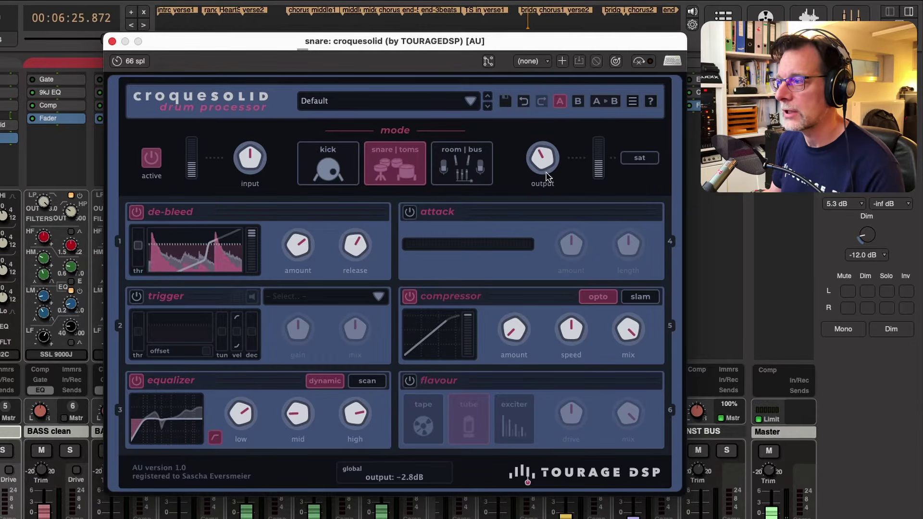
left_click(151, 158)
left_click(151, 158)
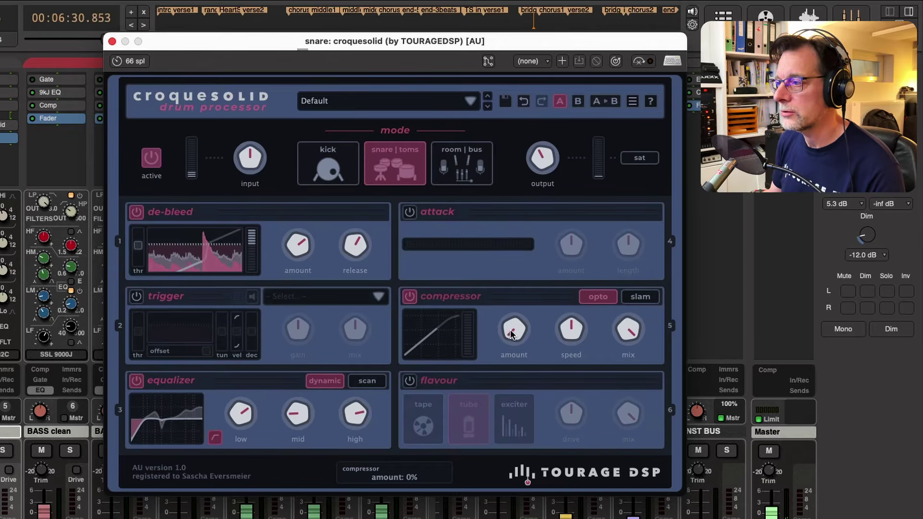
Set the opto compressor's amount to 25% and enable the attack section with an amount of 5.3 dB.
left_click_drag(512, 335, 519, 266)
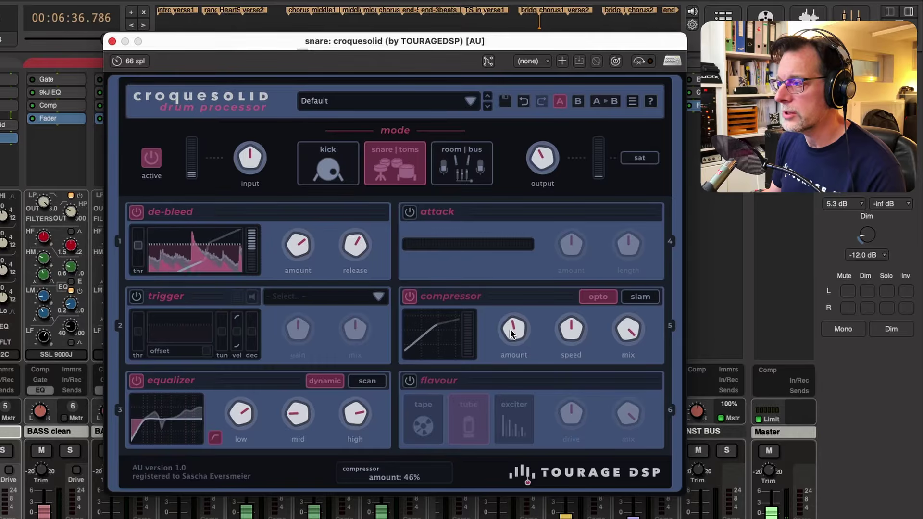
left_click(409, 212)
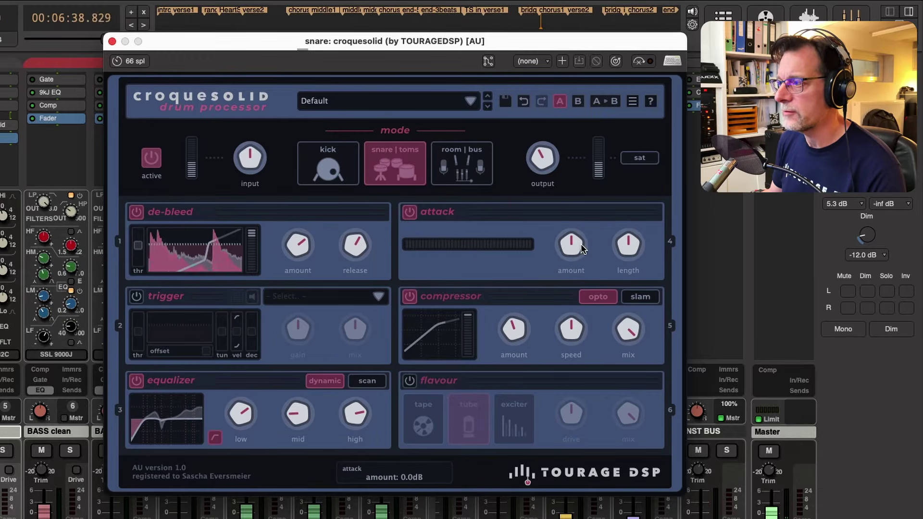
mouse_move(580, 244)
left_mouse_down()
mouse_move(584, 221)
mouse_move(581, 235)
left_mouse_up()
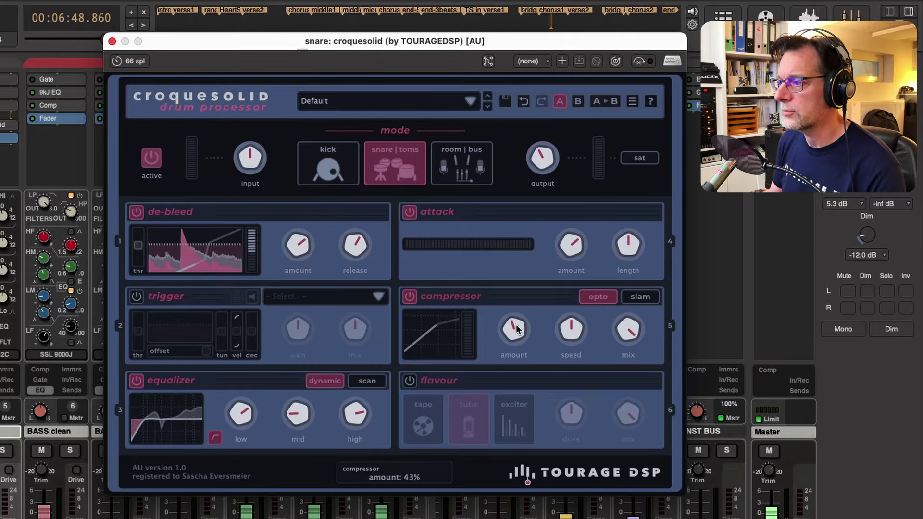
left_click_drag(516, 326, 512, 347)
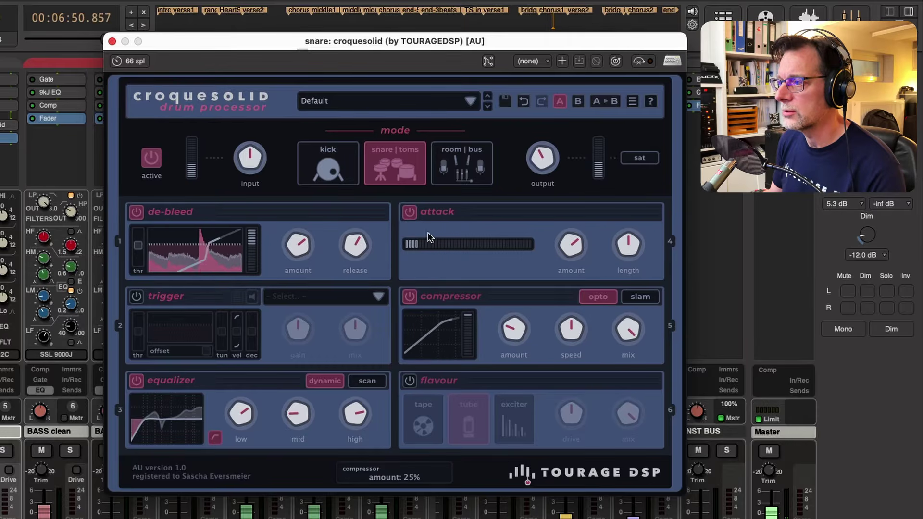
mouse_move(575, 256)
left_mouse_down()
mouse_move(538, 259)
mouse_move(573, 333)
mouse_move(565, 335)
mouse_move(575, 226)
mouse_move(575, 246)
left_mouse_up()
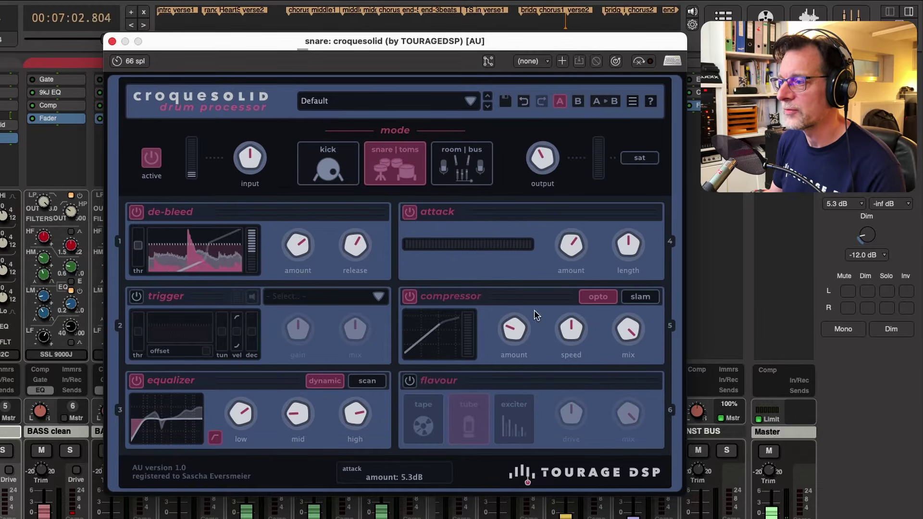
Enable the flavour section with the tape type, lower its drive to about −3.8 dB, and compare the snare with the bypassed signal.
left_click(411, 380)
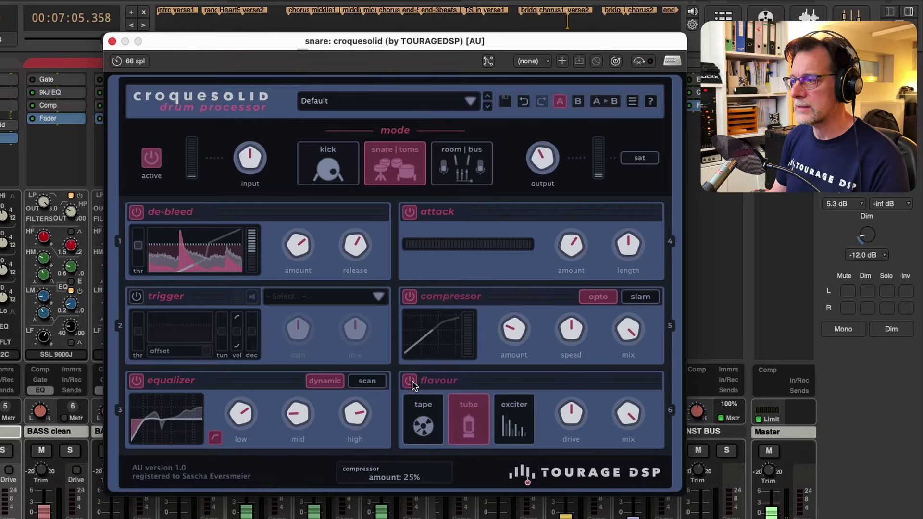
left_click(432, 418)
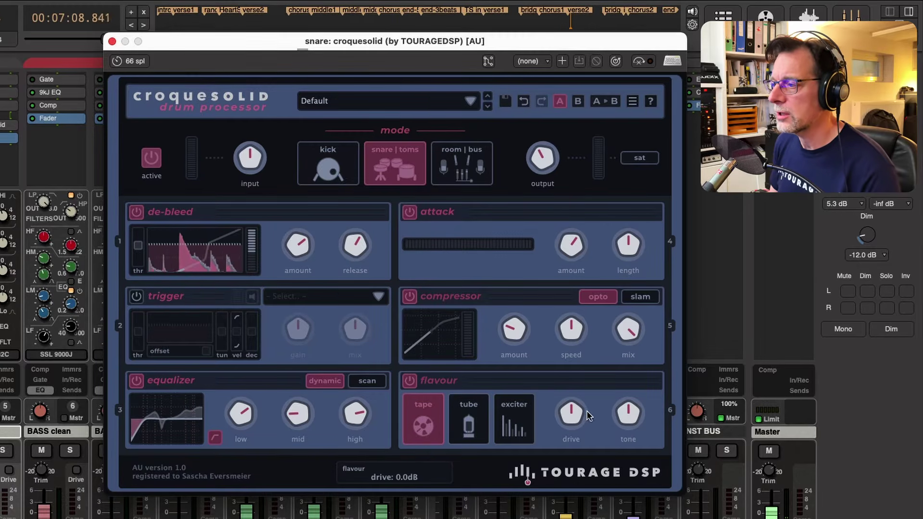
left_click_drag(571, 413, 571, 427)
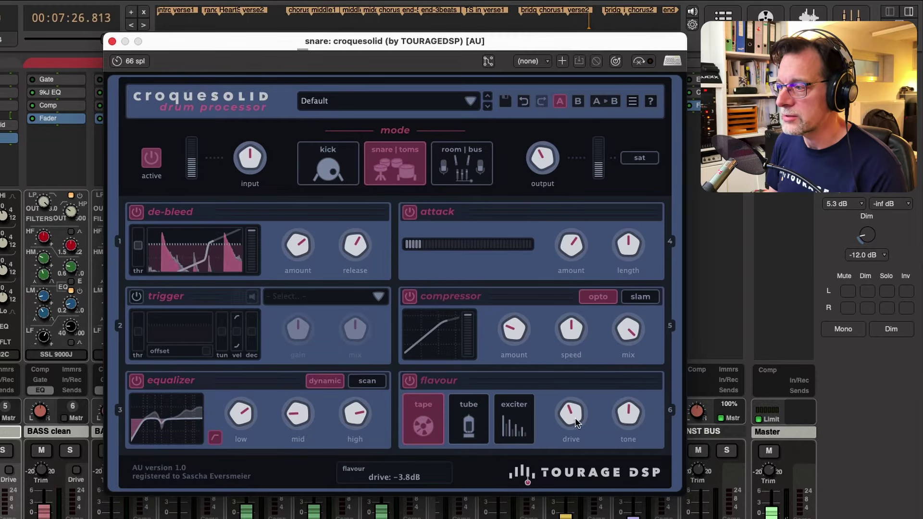
left_click_drag(576, 414, 595, 418)
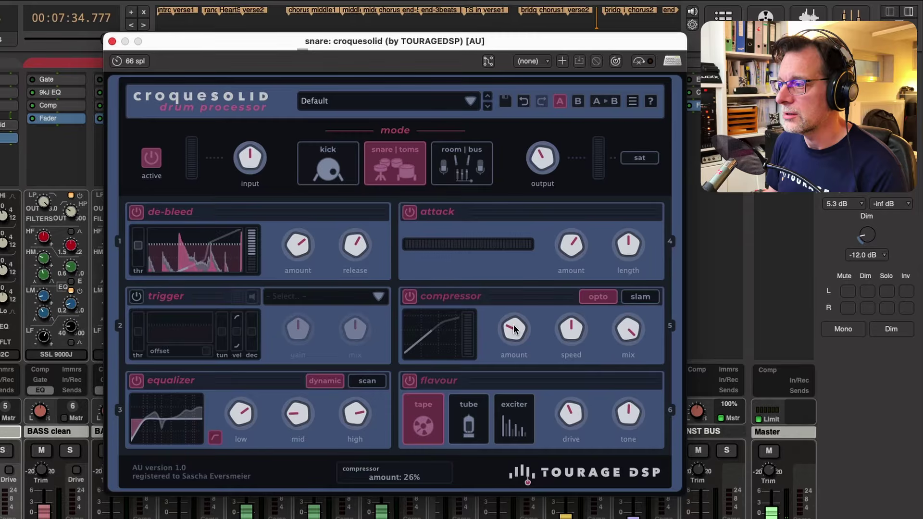
left_click(157, 164)
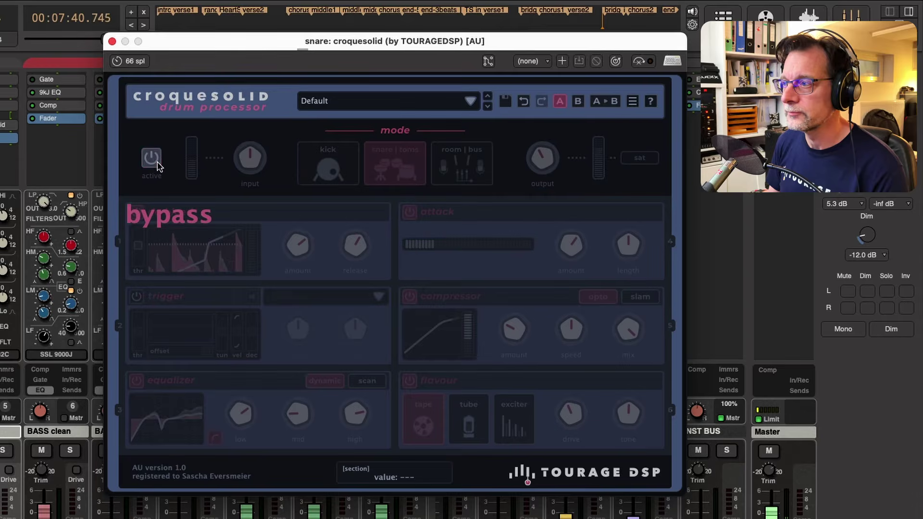
left_click(158, 166)
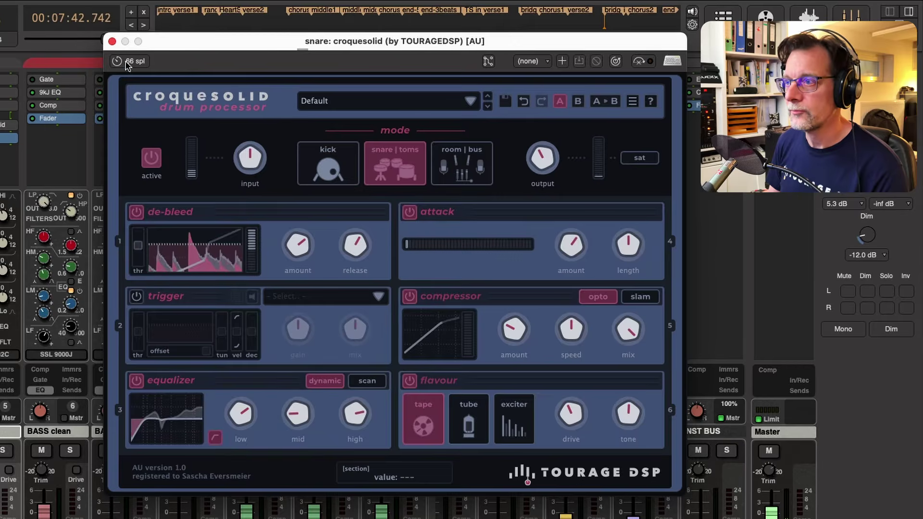
Close the snare's plug-in, solo OH LR instead of the snare, and open its croquesolid in room | bus mode.
left_click(112, 41)
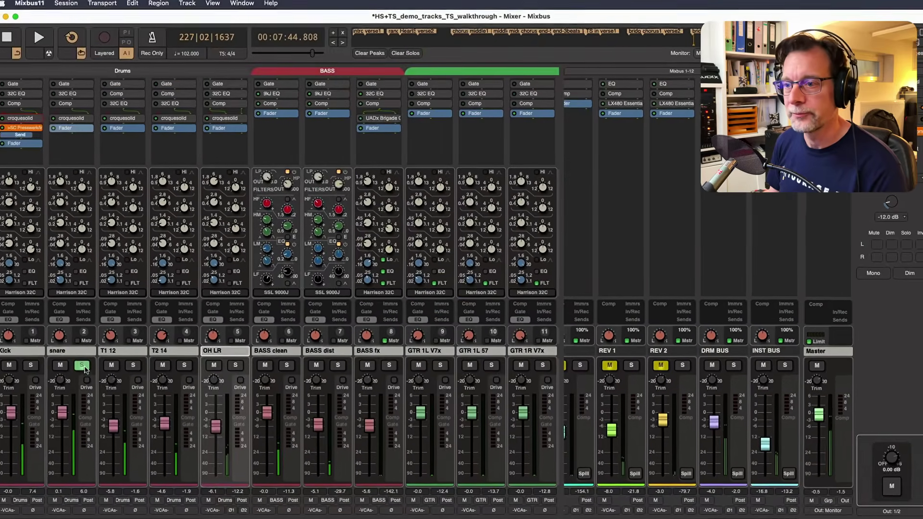
left_click(82, 366)
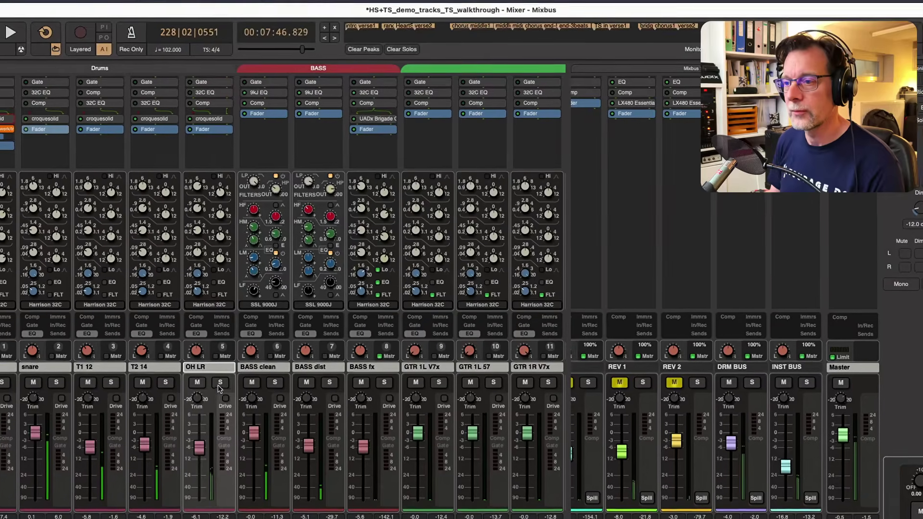
left_click(220, 384)
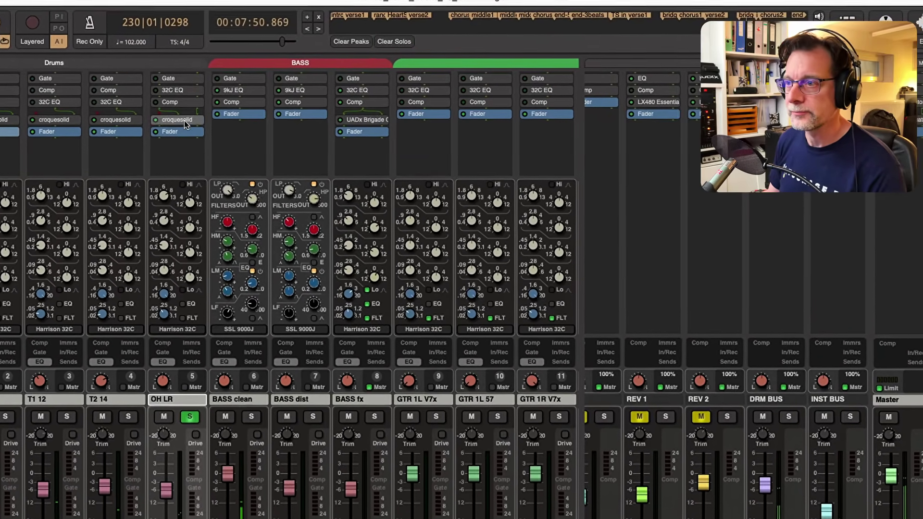
double_click(183, 121)
left_click_drag(163, 3, 380, 53)
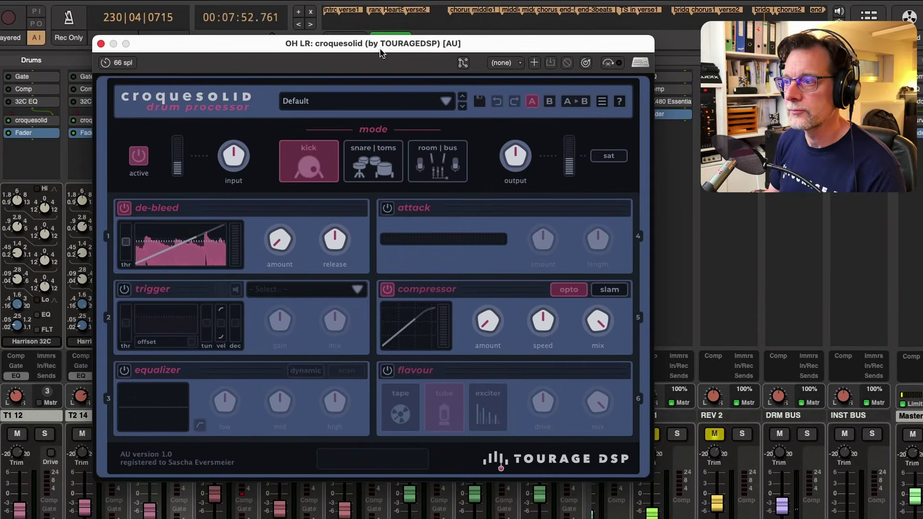
left_click(439, 167)
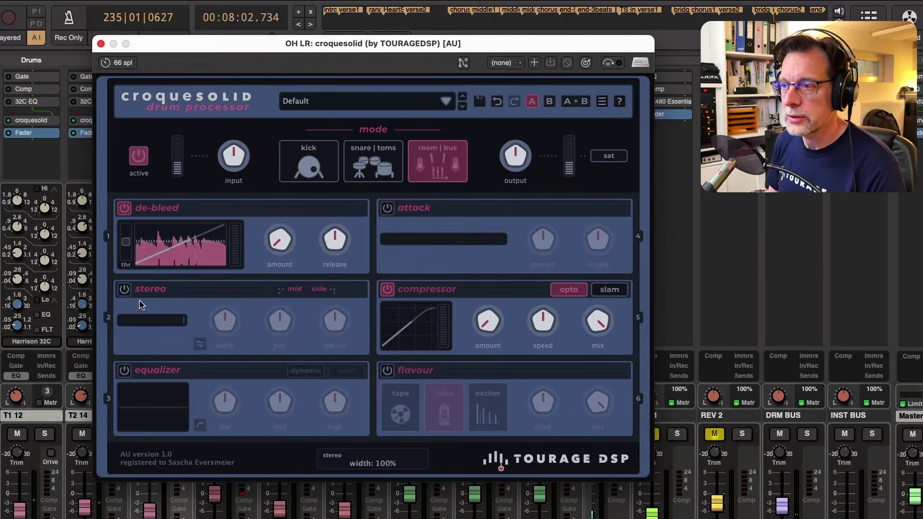
Turn off de-bleed, enable the stereo section with a width of 122%, and briefly audition its channel swap.
left_click(125, 210)
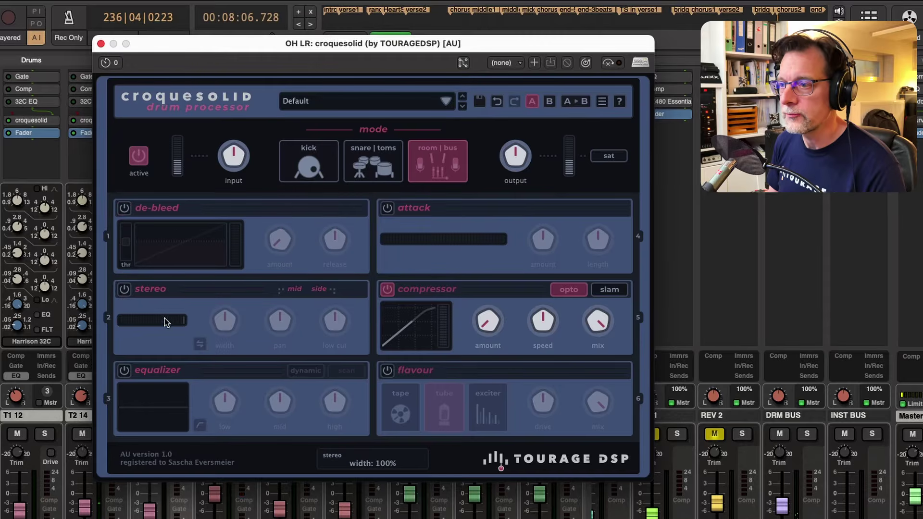
left_click(124, 290)
left_click_drag(231, 320, 234, 295)
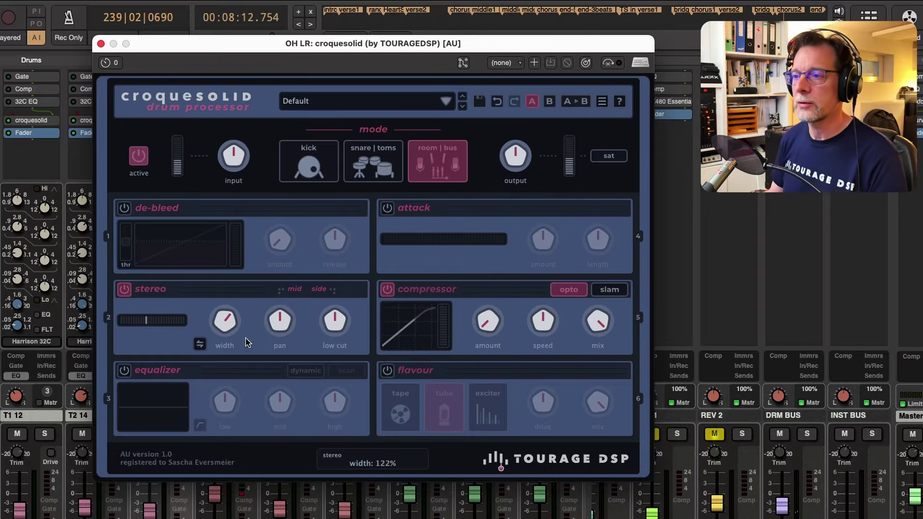
left_click(199, 345)
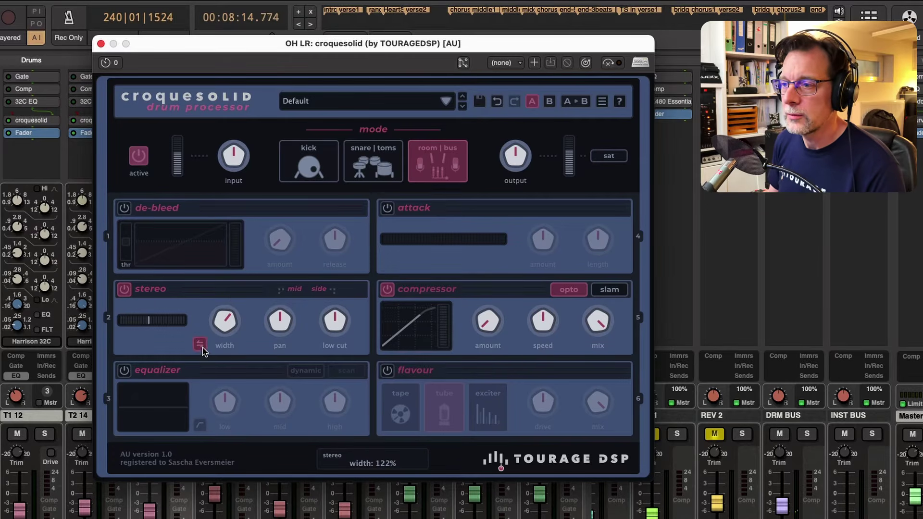
left_click(201, 347)
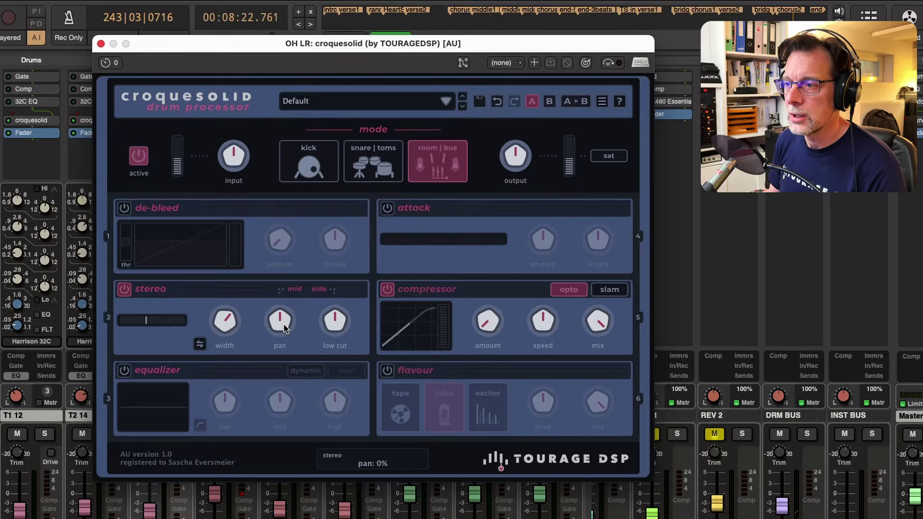
Set the stereo section's pan to −14% and its low cut to 73 Hz.
mouse_move(286, 329)
left_mouse_down()
mouse_move(286, 347)
mouse_move(286, 325)
left_mouse_up()
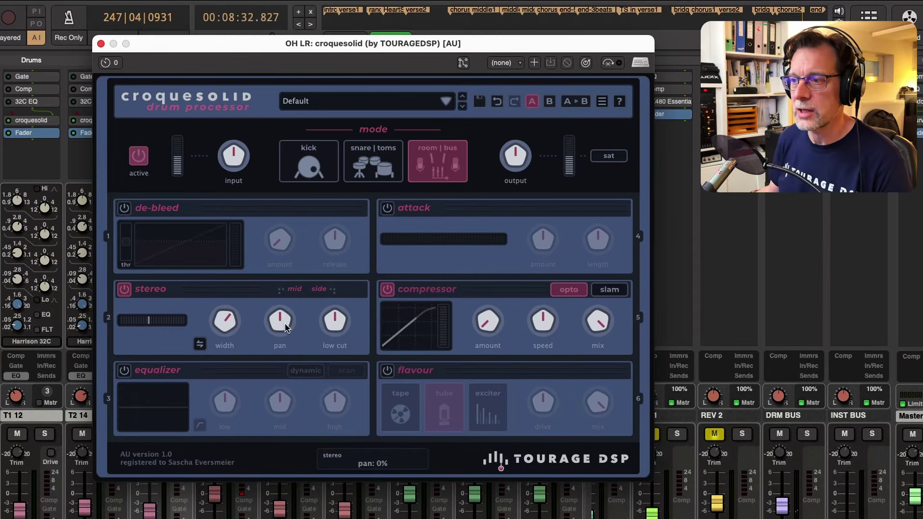
mouse_move(284, 336)
left_mouse_down()
mouse_move(279, 391)
mouse_move(280, 317)
mouse_move(294, 330)
left_mouse_up()
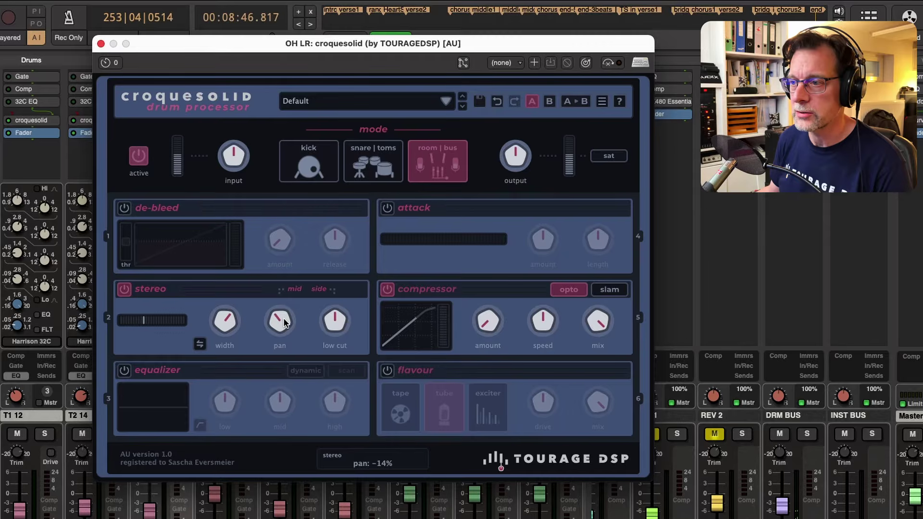
left_click(338, 321)
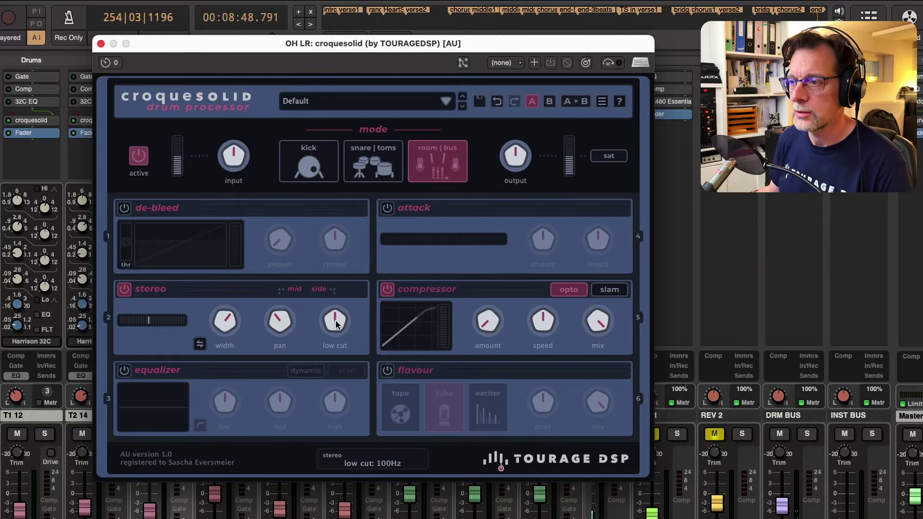
left_click_drag(336, 323, 346, 268)
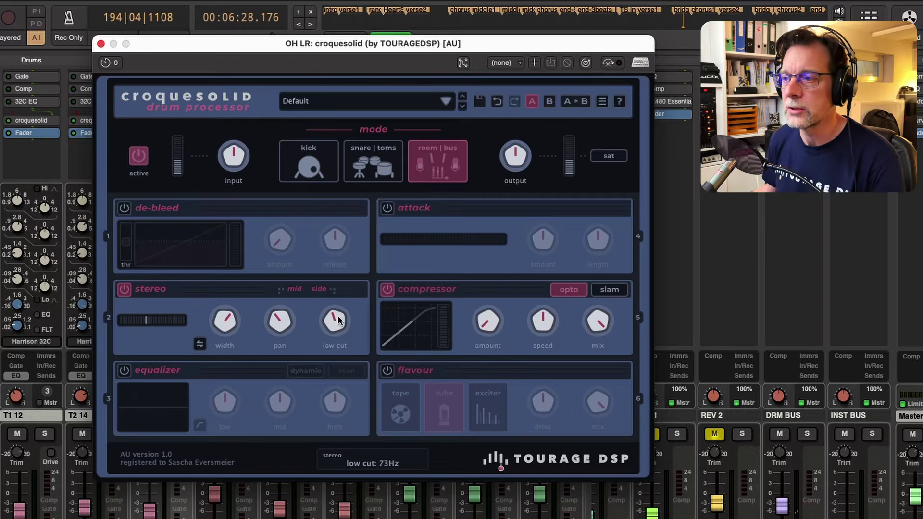
Enable the equalizer on the overheads and scan the playing signal for its mid band.
left_click(124, 371)
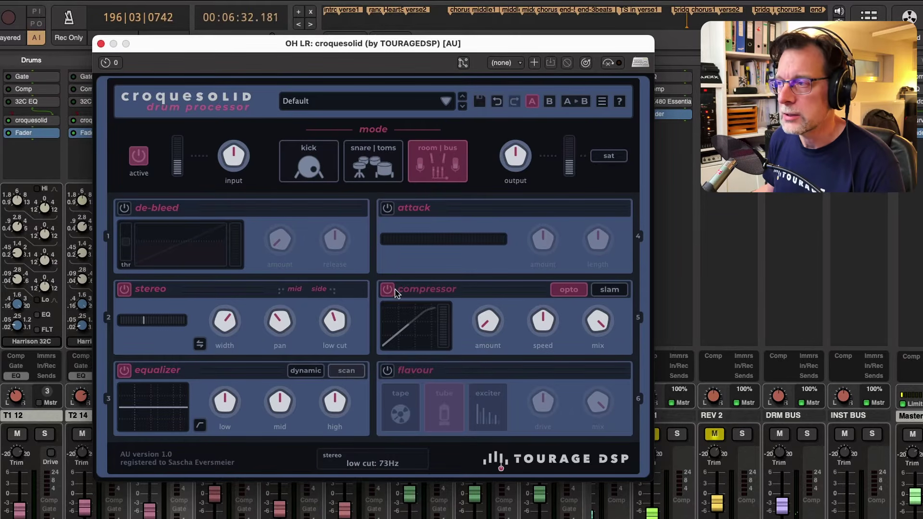
key("super+equal")
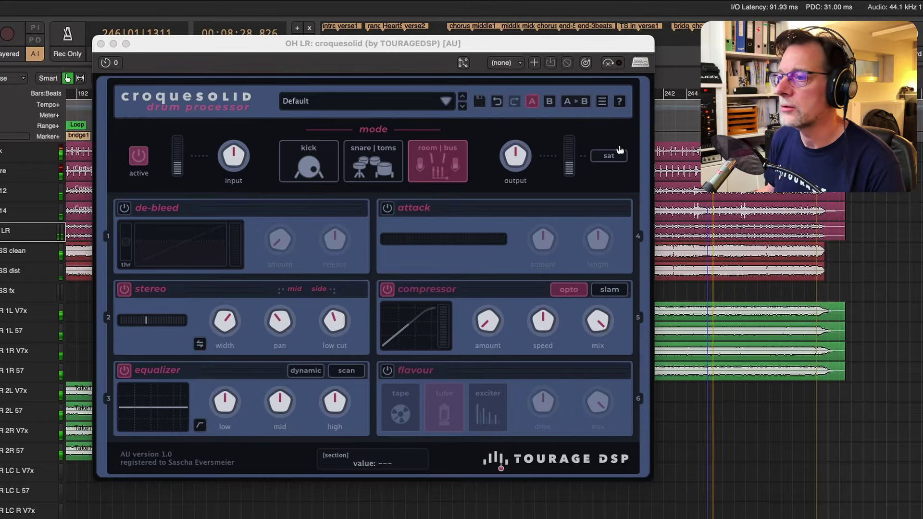
left_click(346, 370)
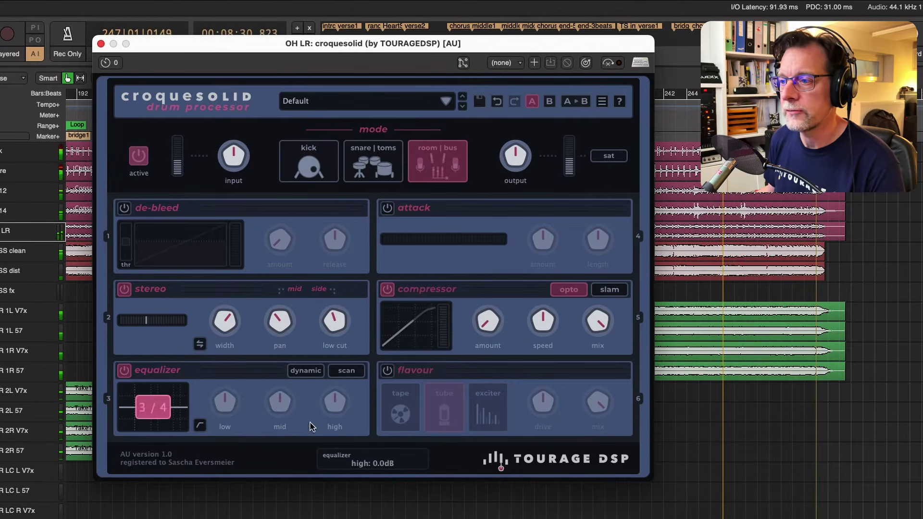
left_click(346, 372)
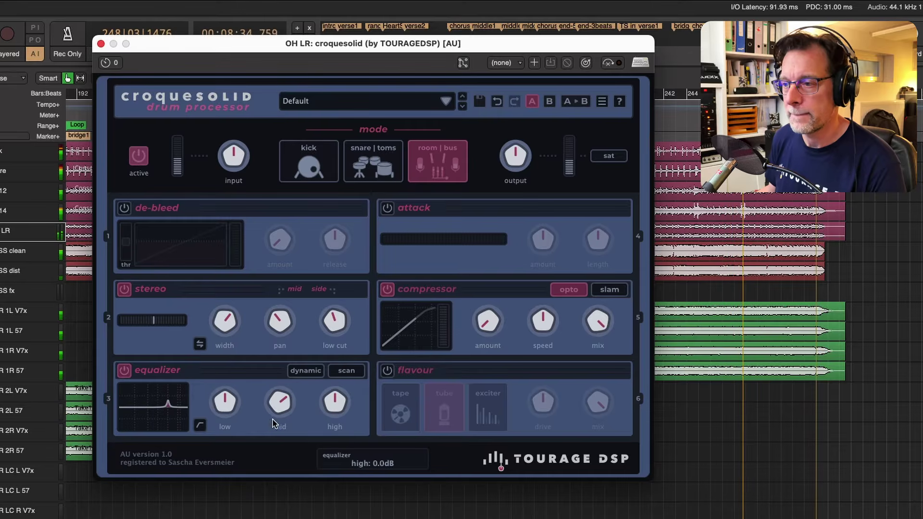
Make the equalizer dynamic and cut its mid band to −13.2 dB.
mouse_move(273, 423)
left_mouse_down()
mouse_move(288, 373)
mouse_move(288, 430)
mouse_move(304, 384)
mouse_move(280, 409)
mouse_move(282, 437)
left_mouse_up()
left_click(306, 371)
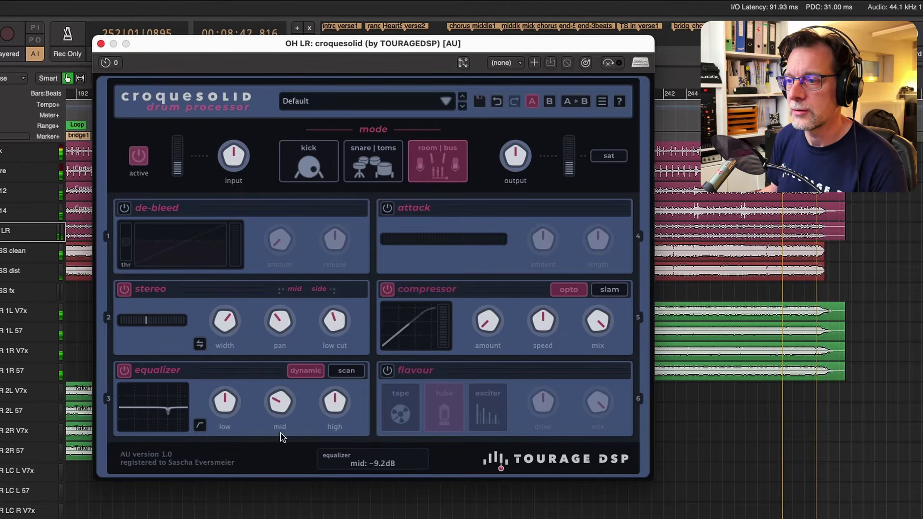
left_click_drag(286, 403, 287, 419)
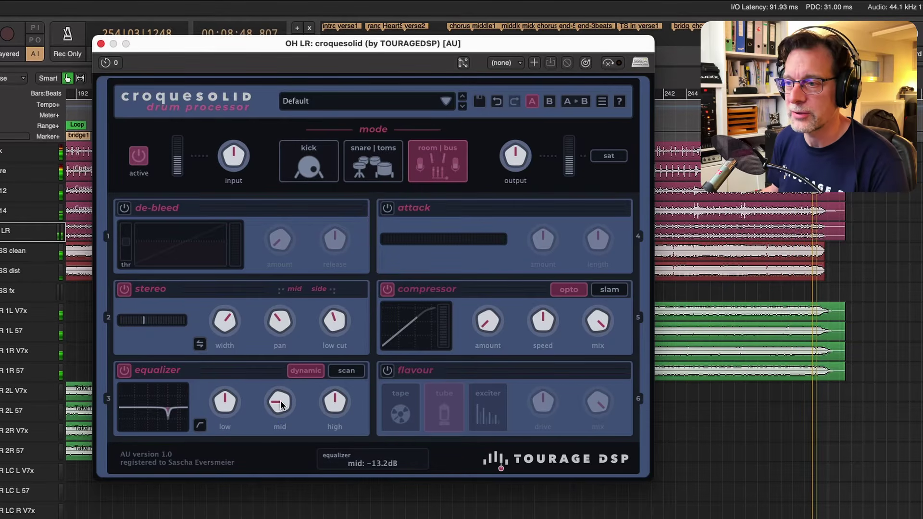
Set the equalizer's high band to 8.2 dB and turn on its low-cut filter.
left_click_drag(336, 408, 344, 387)
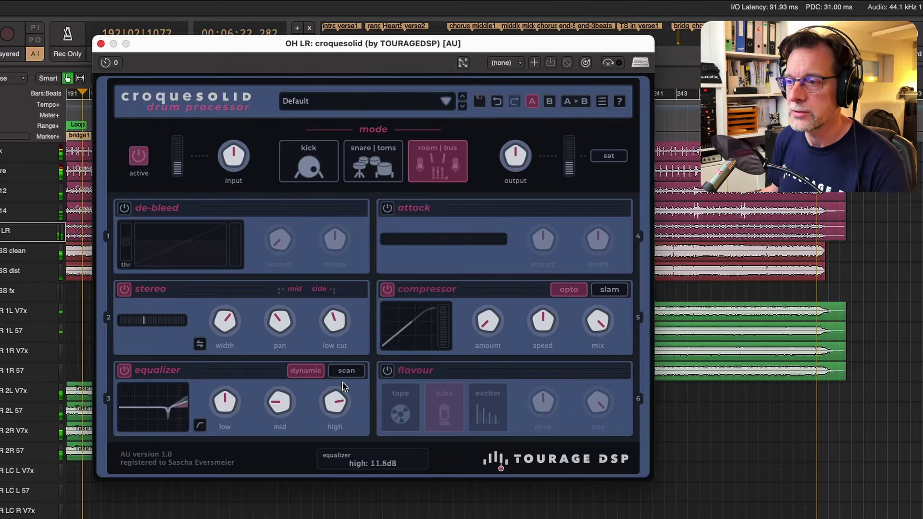
left_click(289, 415)
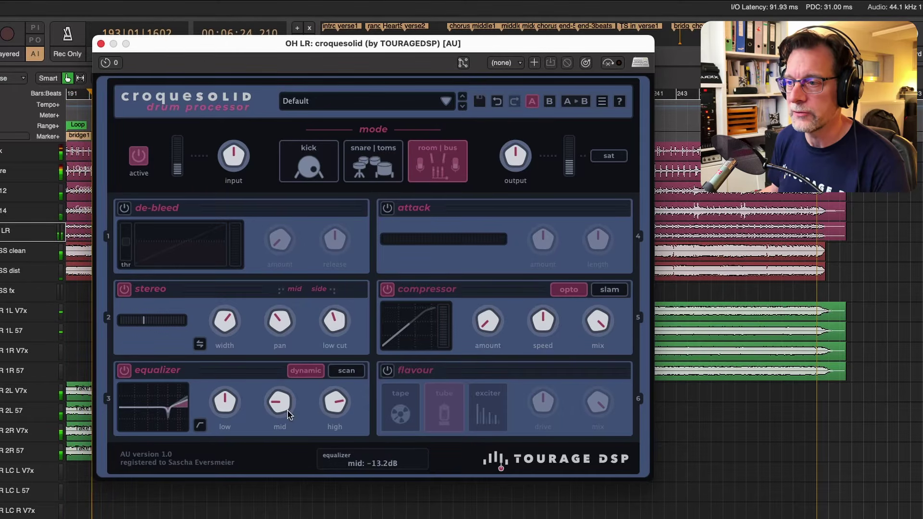
left_click_drag(333, 403, 336, 411)
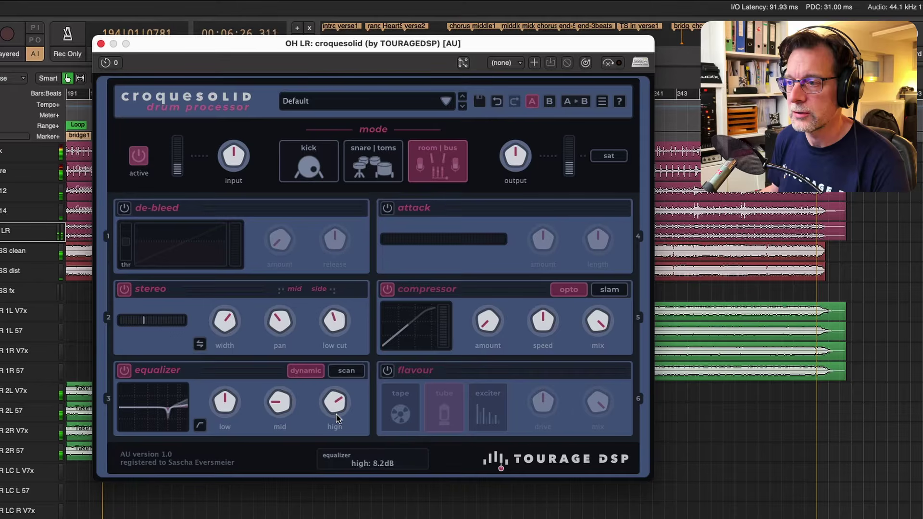
left_click(225, 402)
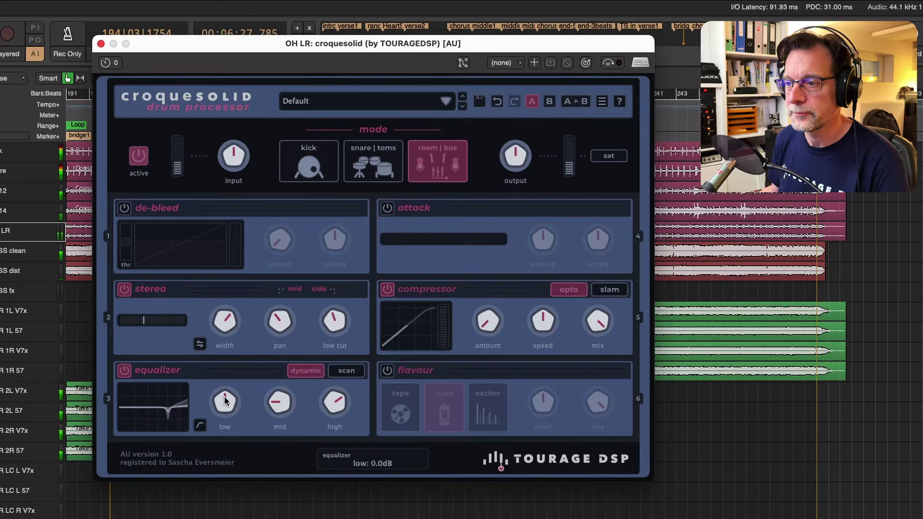
left_click(200, 426)
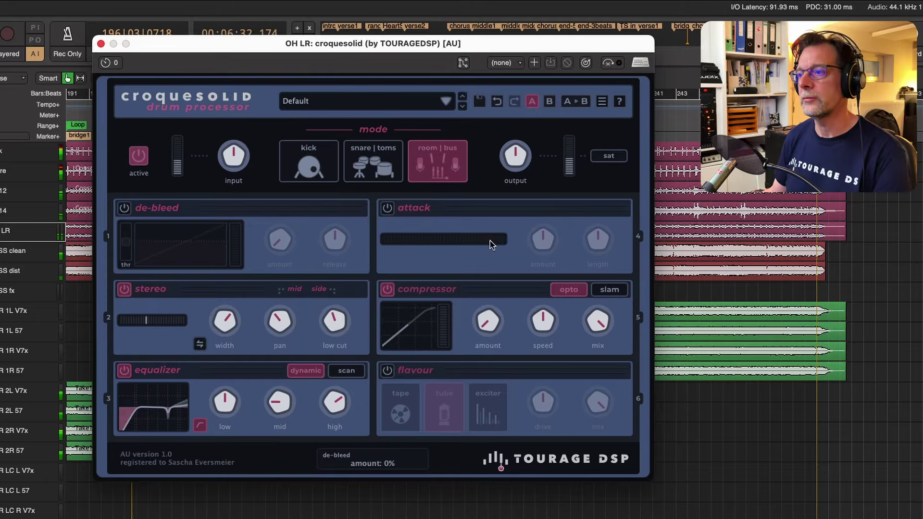
Try the opto compressor at an amount of 36%, switch it to slam, and raise the amount to about 77%.
left_click_drag(482, 303, 488, 276)
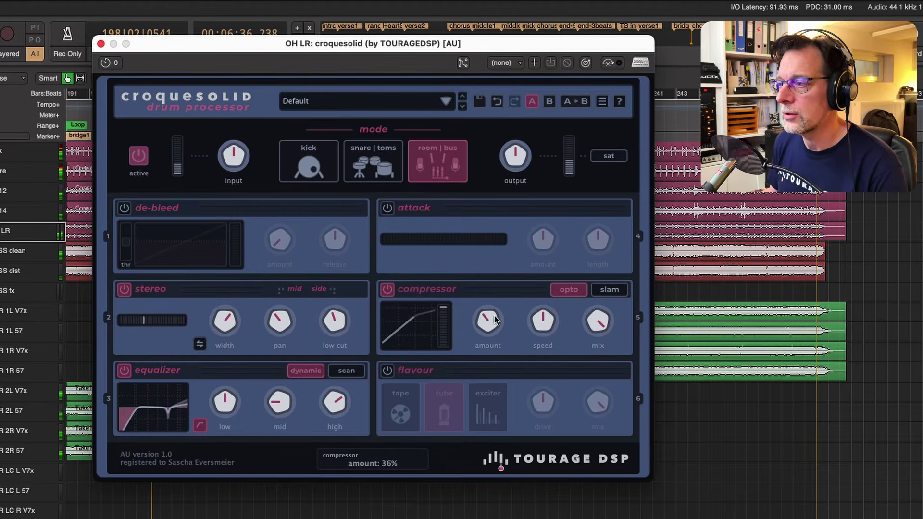
left_click(608, 289)
left_click_drag(488, 321, 490, 260)
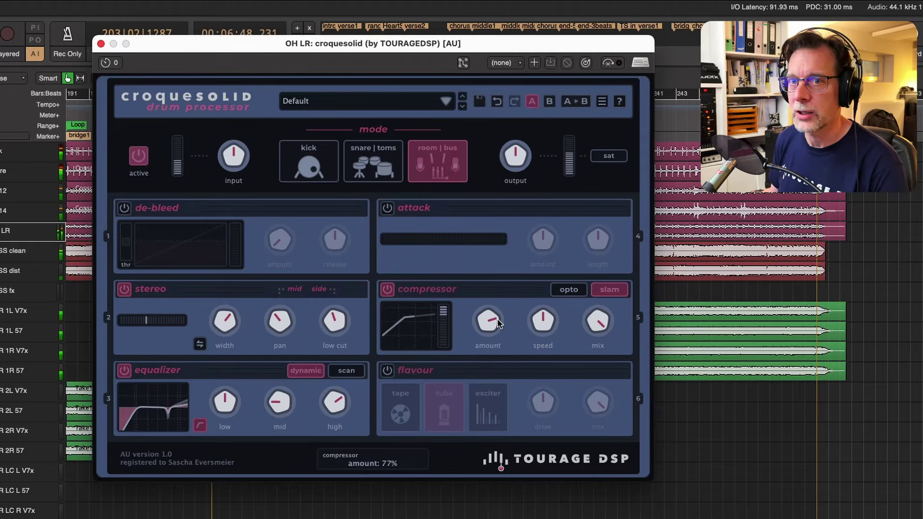
left_click_drag(497, 324, 500, 321)
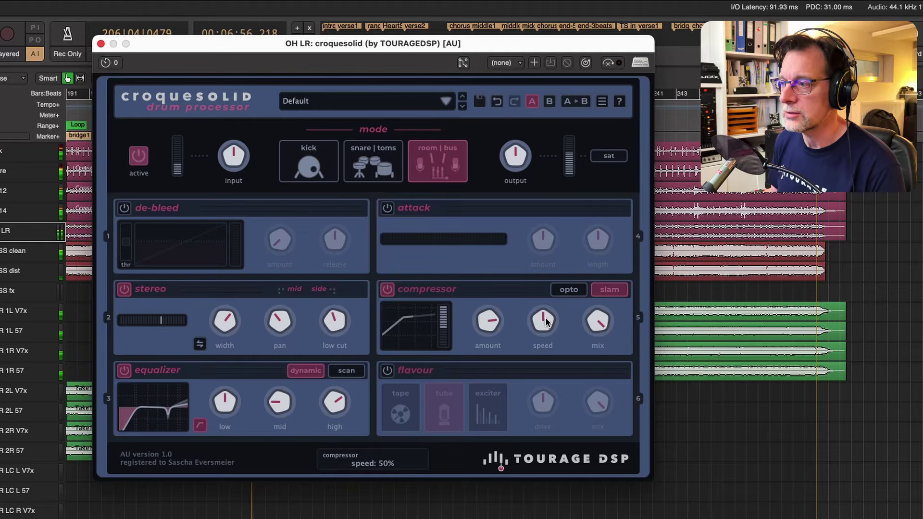
Raise the slam compressor's speed, set its mix to 34% and amount to 66%, and compare with the compressor off.
left_click_drag(549, 304, 552, 297)
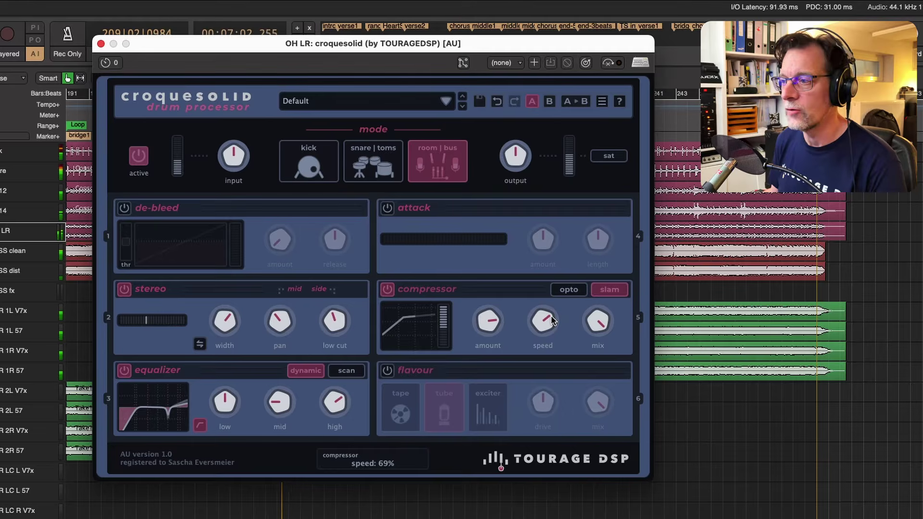
left_click_drag(552, 322, 594, 425)
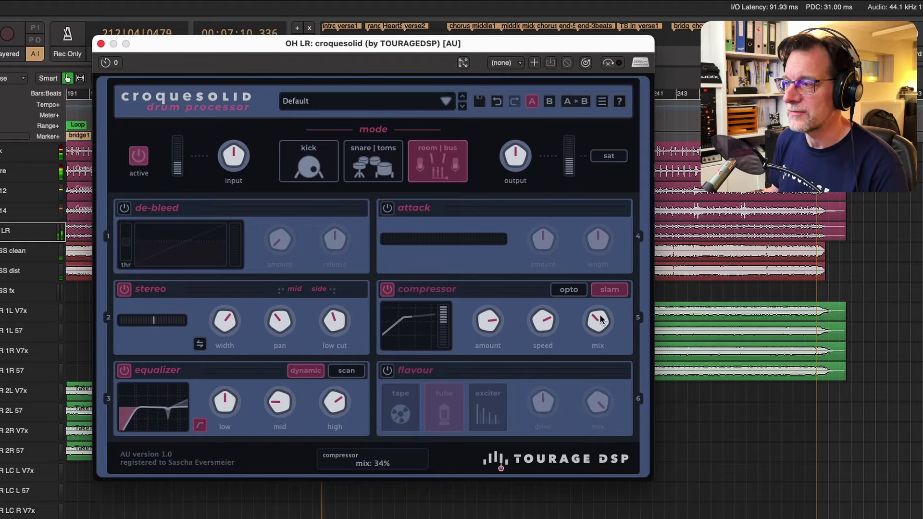
left_click_drag(494, 323, 495, 350)
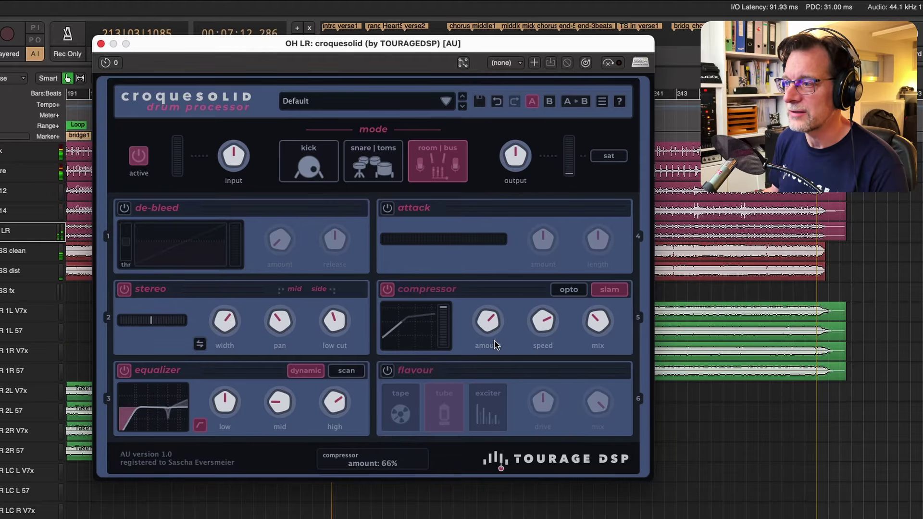
left_click(387, 290)
left_click(387, 289)
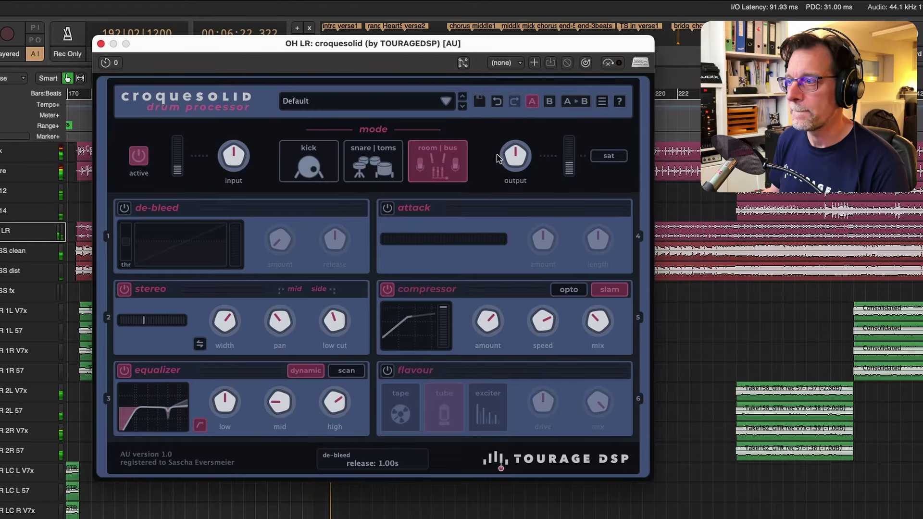
Lower the plug-in's output slightly and compare the processed overheads with the bypassed signal.
left_click_drag(498, 158, 512, 179)
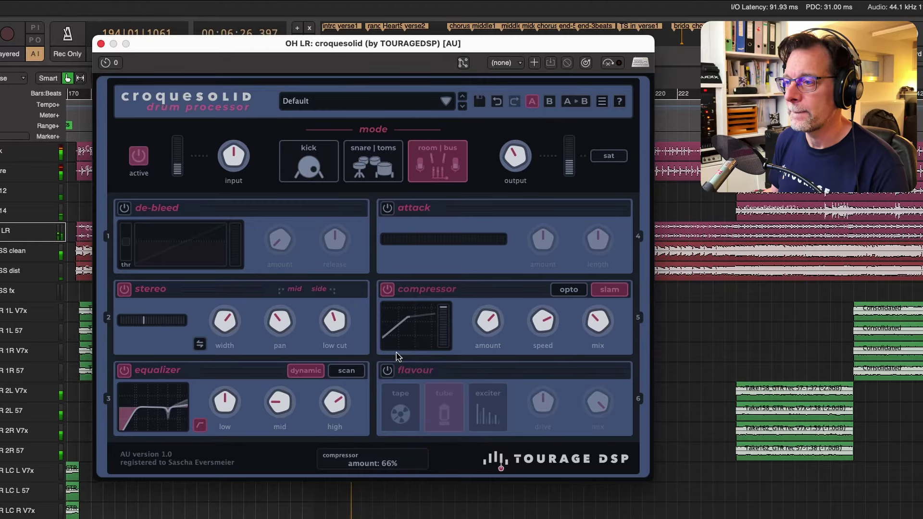
left_click(138, 157)
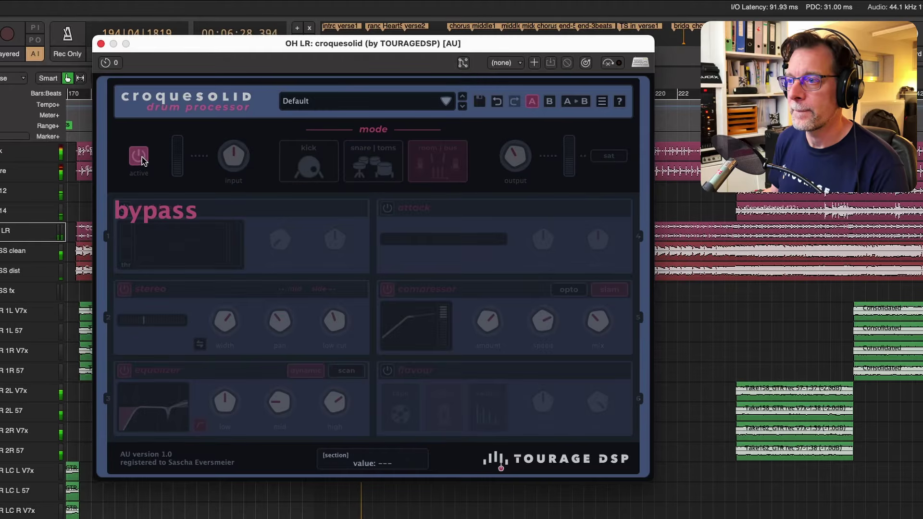
left_click(140, 158)
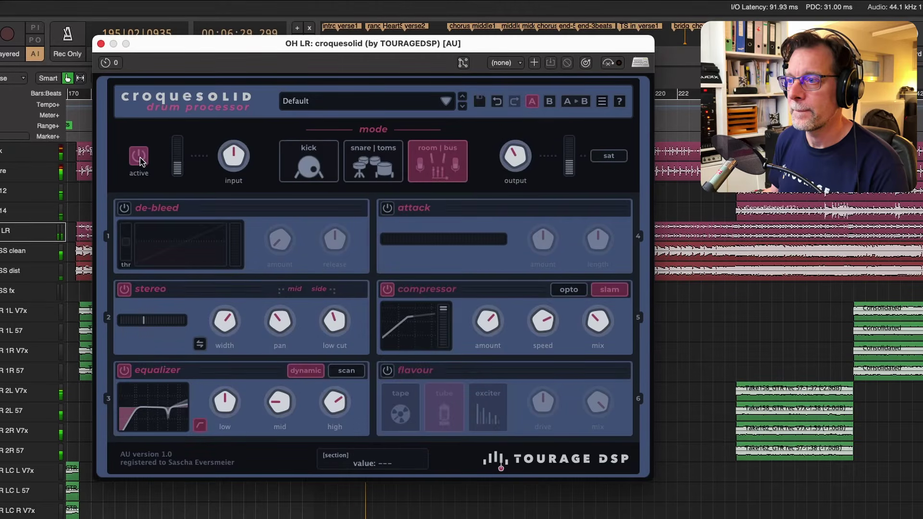
Close the overheads' plug-in, solo T1 12 instead of OH LR, and open the croquesolid on T1 12.
left_click(100, 44)
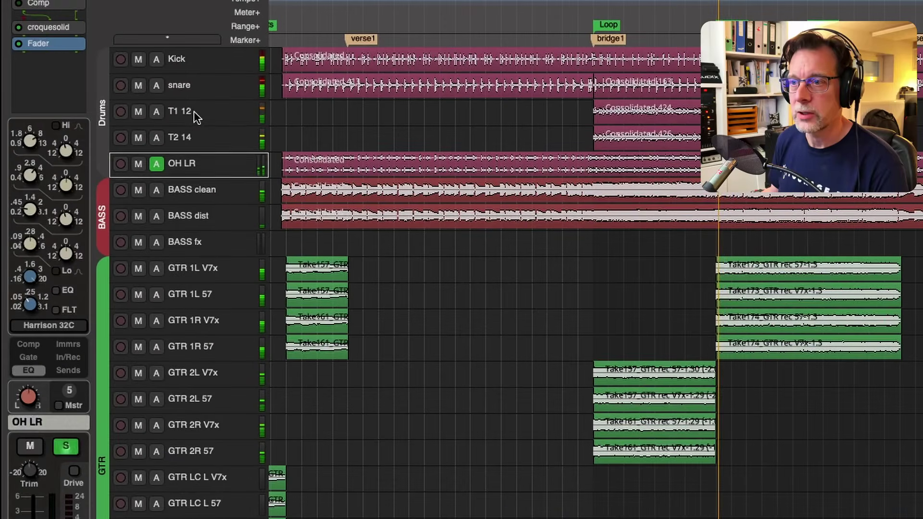
left_click(154, 142)
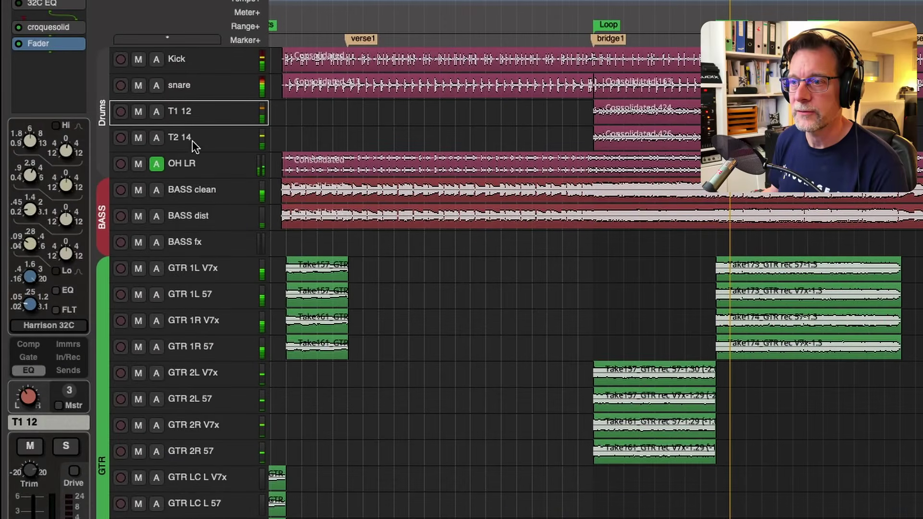
left_click(156, 112)
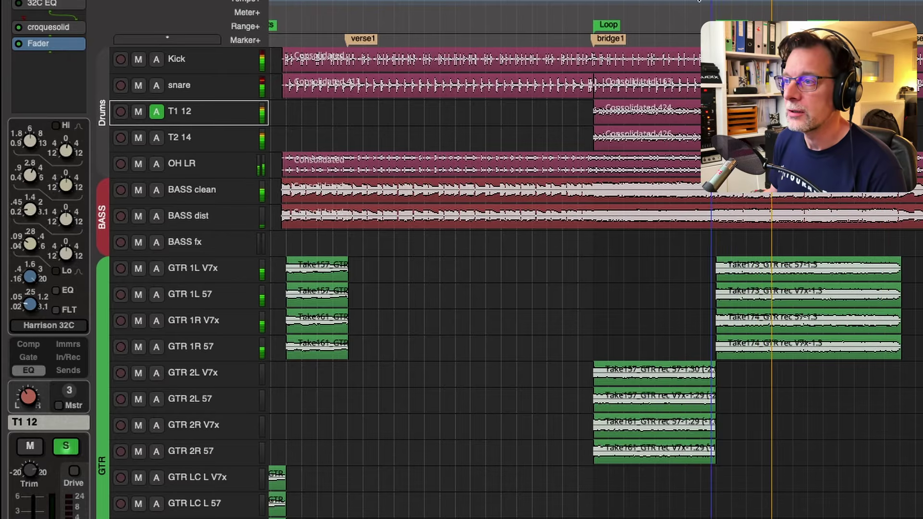
key("space")
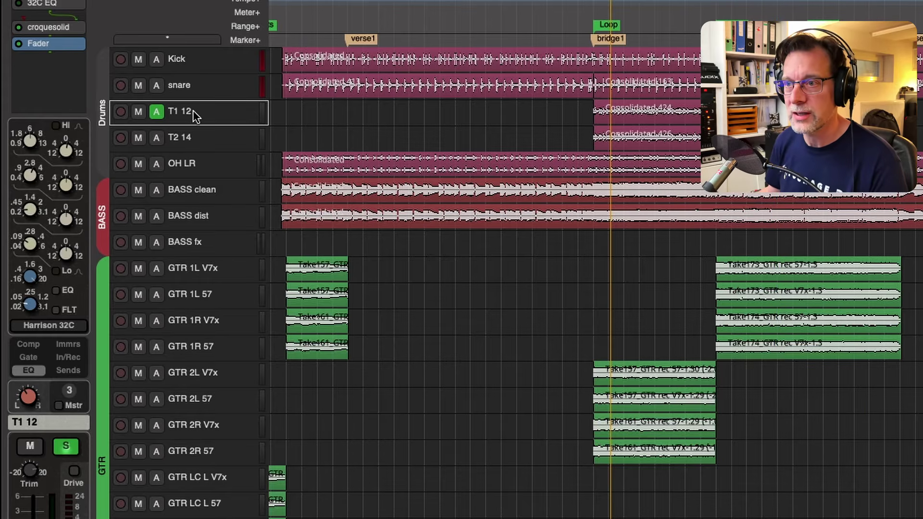
double_click(64, 28)
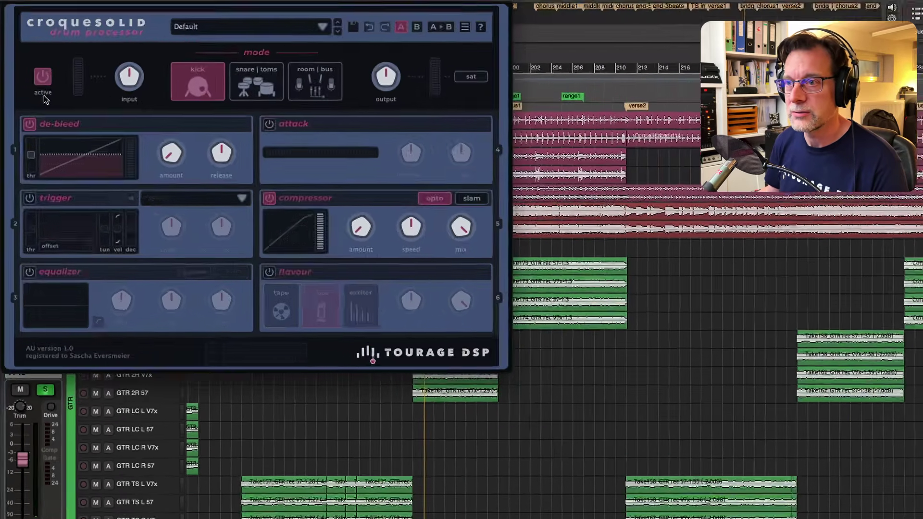
left_click_drag(279, 42, 332, 41)
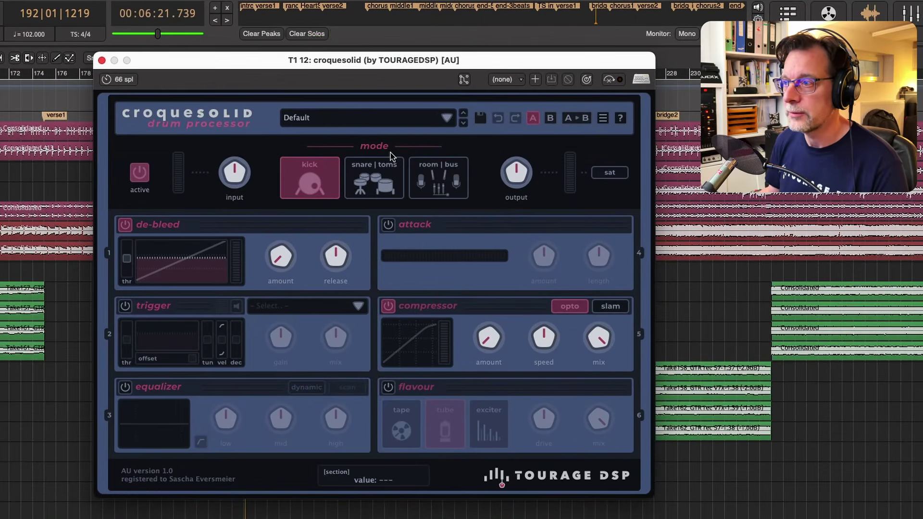
Switch T1 12's croquesolid to snare | toms mode and enable its trigger with the TmbAsh12Coated sample.
left_click(380, 185)
left_click(278, 306)
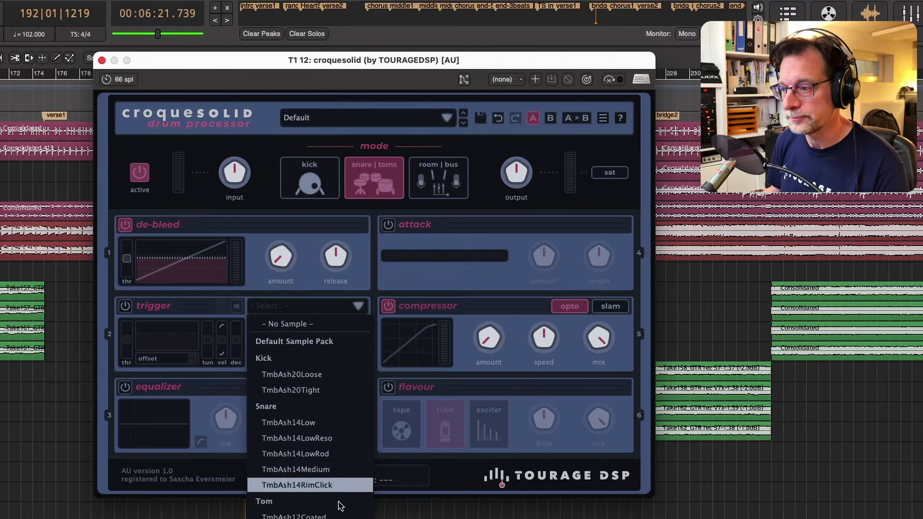
left_click(342, 517)
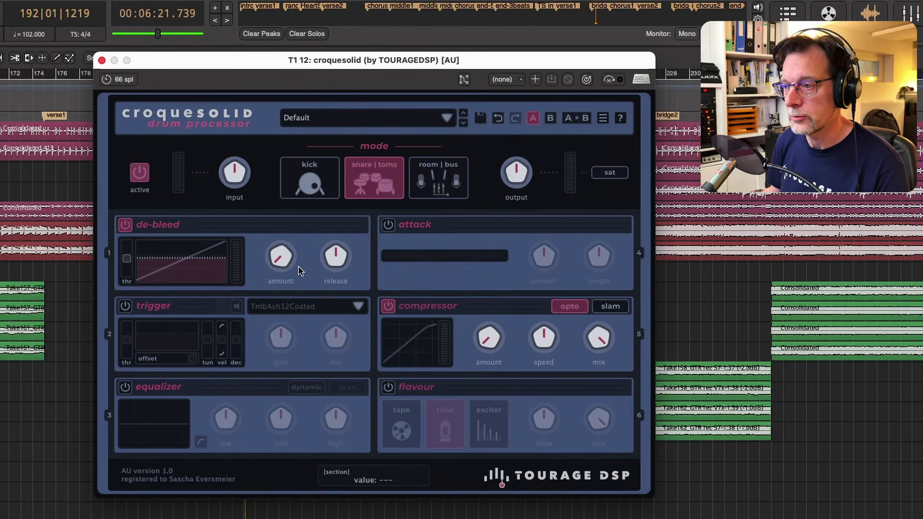
left_click_drag(281, 61, 265, 30)
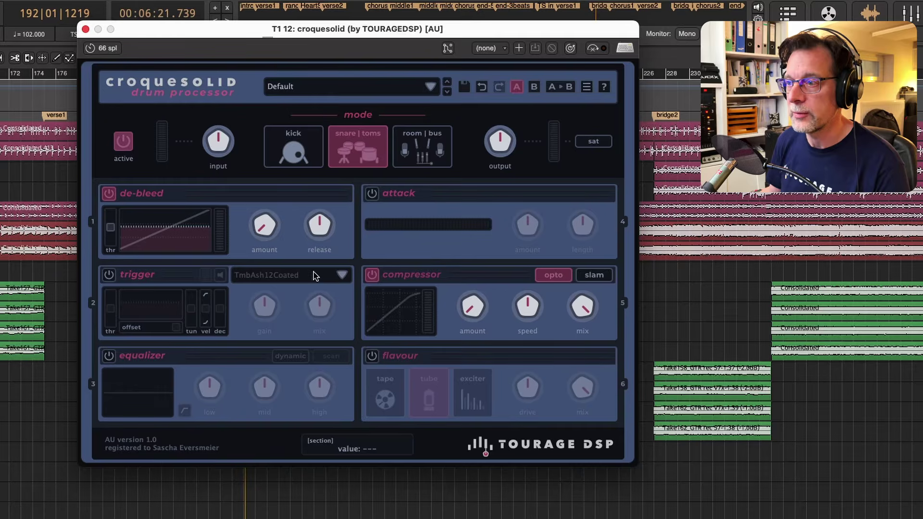
left_click(109, 275)
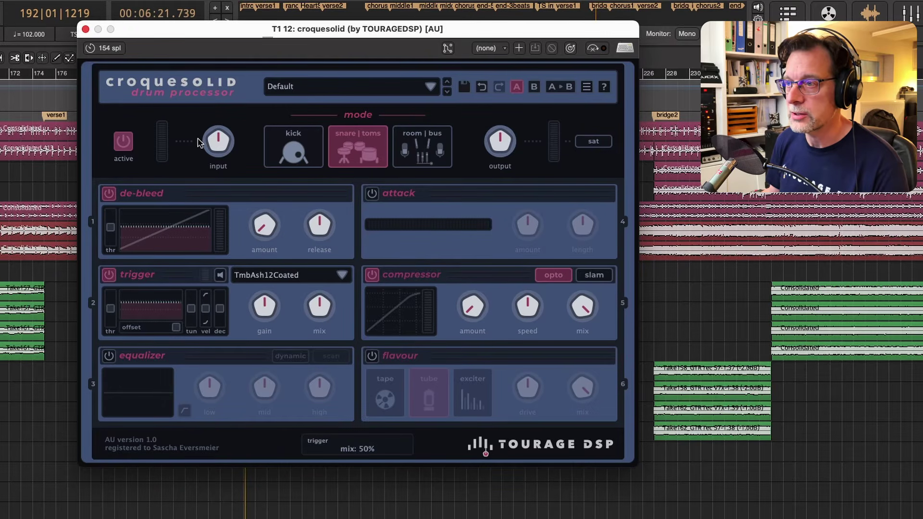
Play the tom track, turn the trigger's mix fully up, and set its threshold to -6.0 dB.
left_click_drag(153, 33, 203, 17)
key("space")
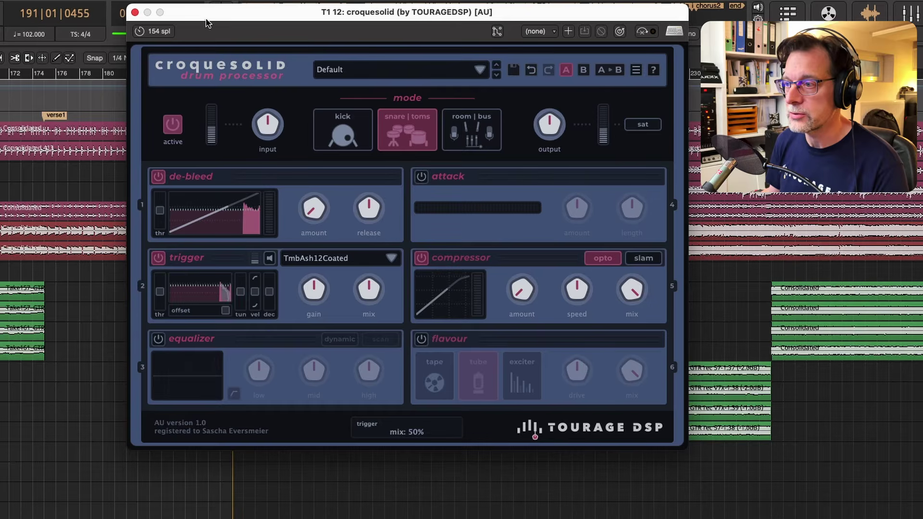
left_click_drag(370, 287, 355, 227)
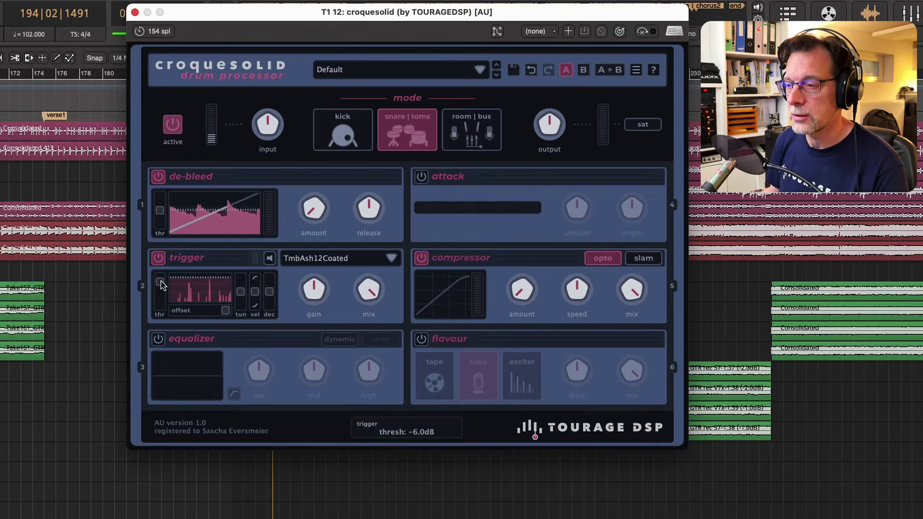
Replay the tom hits around the chorus1 marker and raise the trigger's decay.
left_click_drag(541, 22, 520, 260)
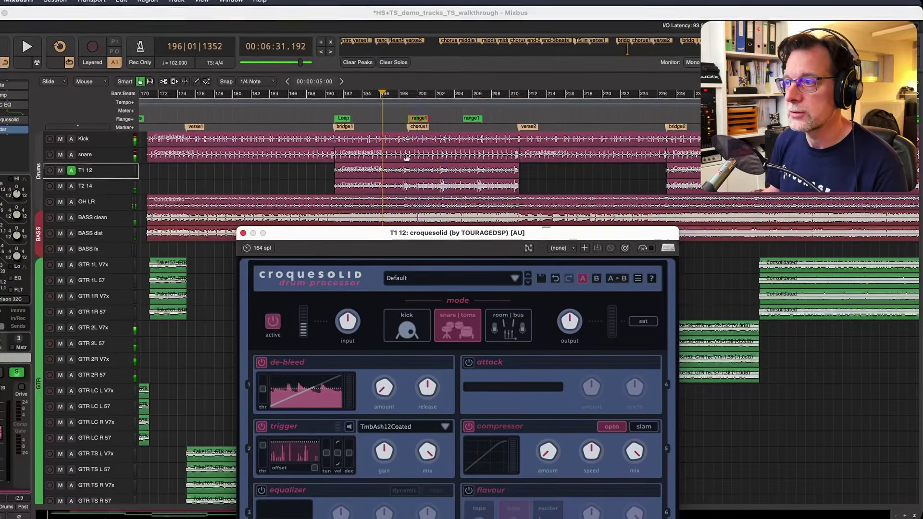
left_click_drag(372, 238, 353, 211)
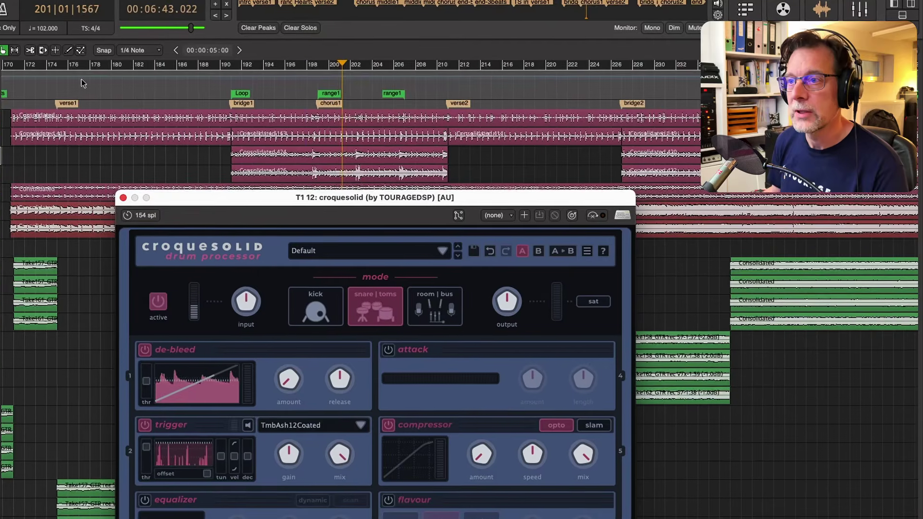
left_click(215, 185)
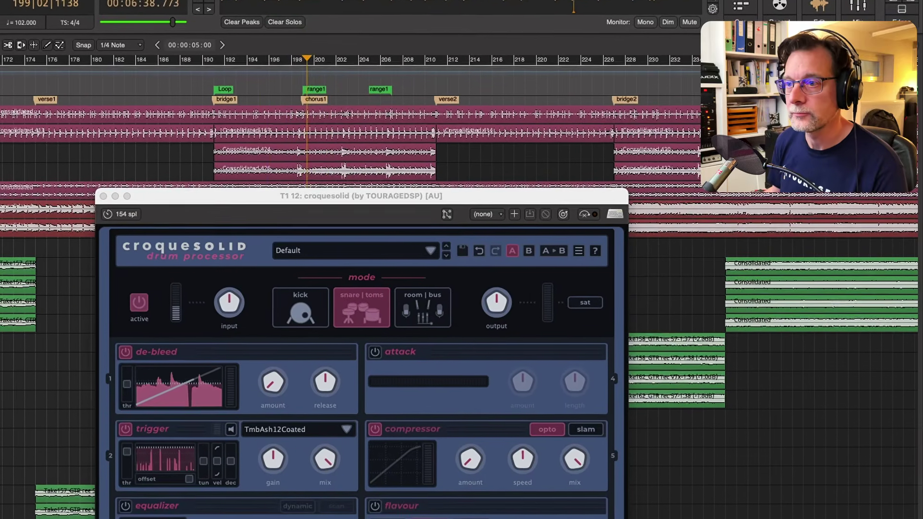
key("space")
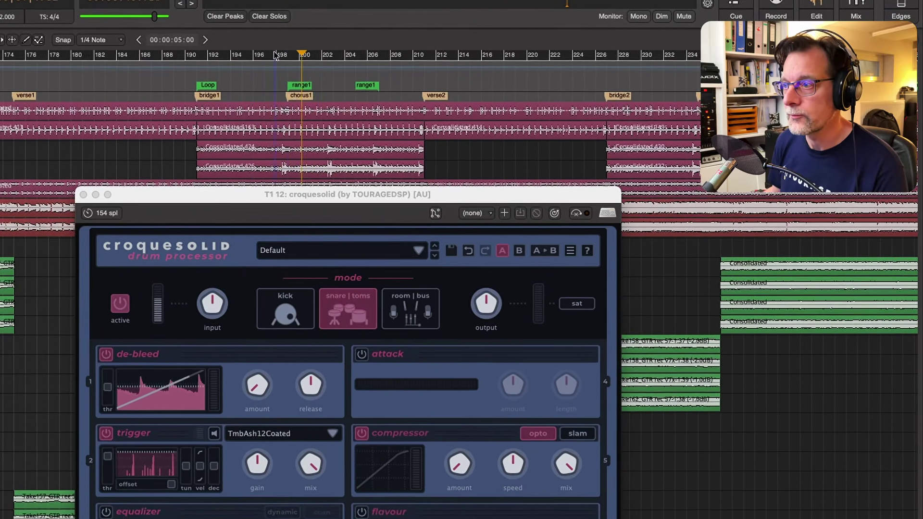
left_click_drag(224, 200, 438, 60)
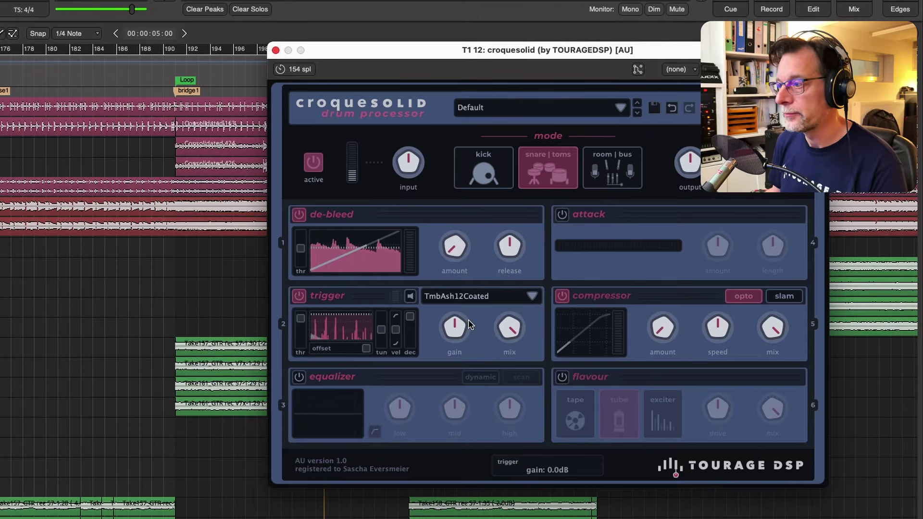
Enable the equalizer on T1 12 and scan the tom signal while playing from just before chorus1.
left_click(298, 377)
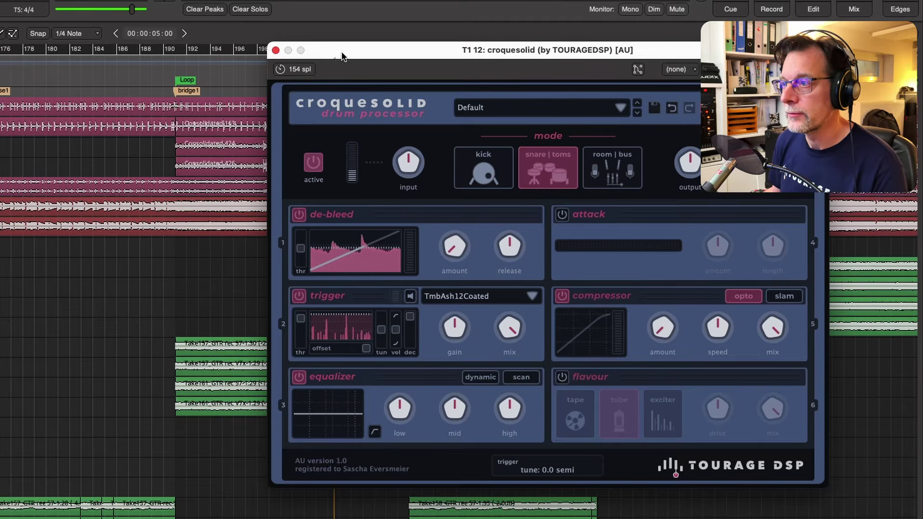
left_click_drag(341, 56, 448, 122)
left_click(262, 52)
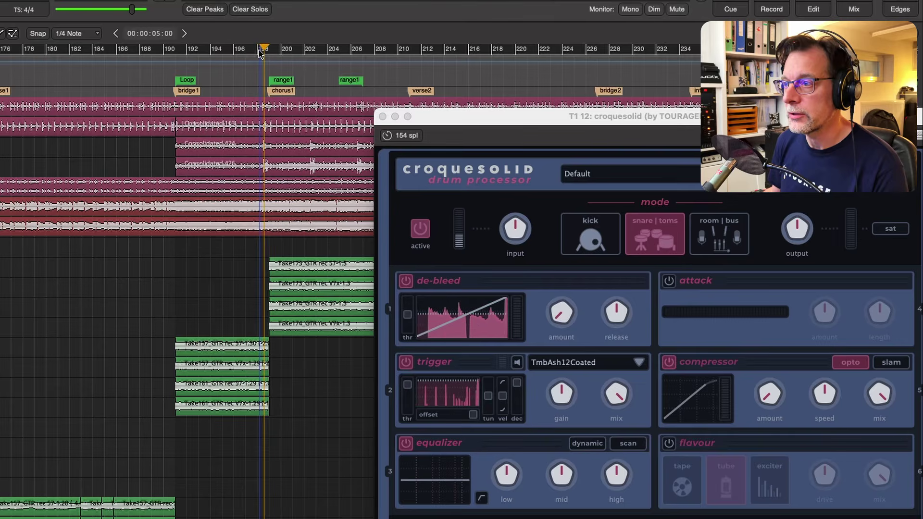
left_click(259, 51)
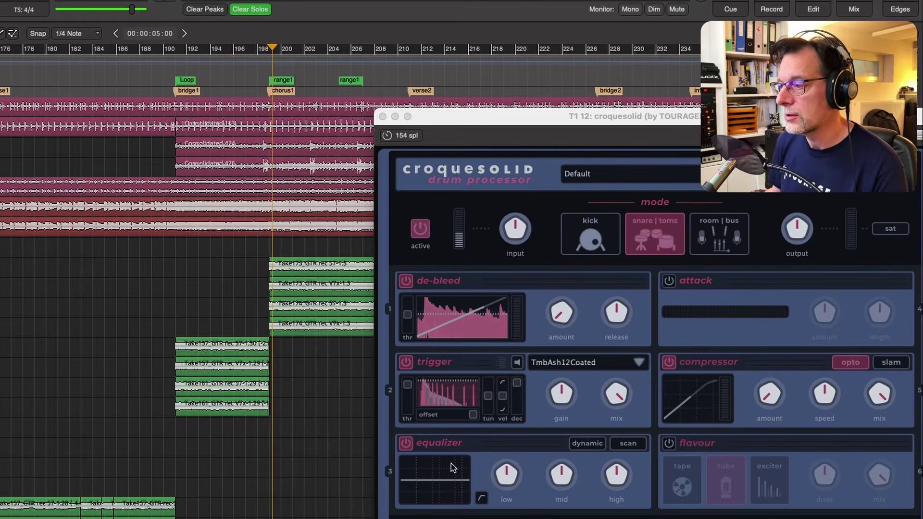
left_click(635, 447)
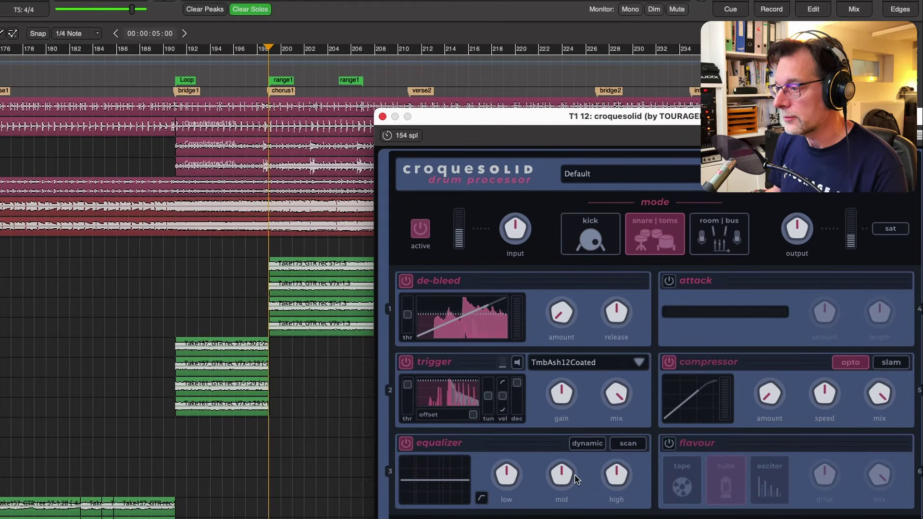
Boost the low and high bands, cut the mids, engage the low cut and dynamic mode, and raise the opto compressor's amount.
left_click_drag(507, 471, 516, 438)
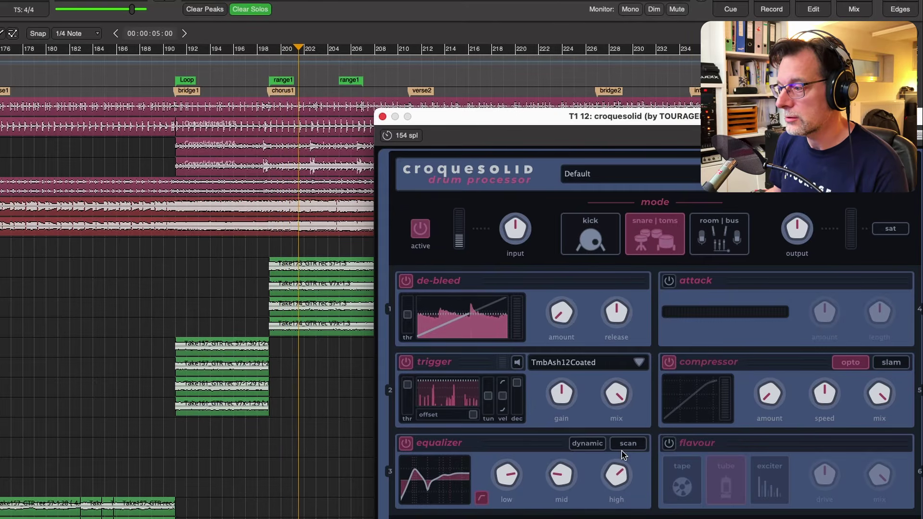
left_click(589, 444)
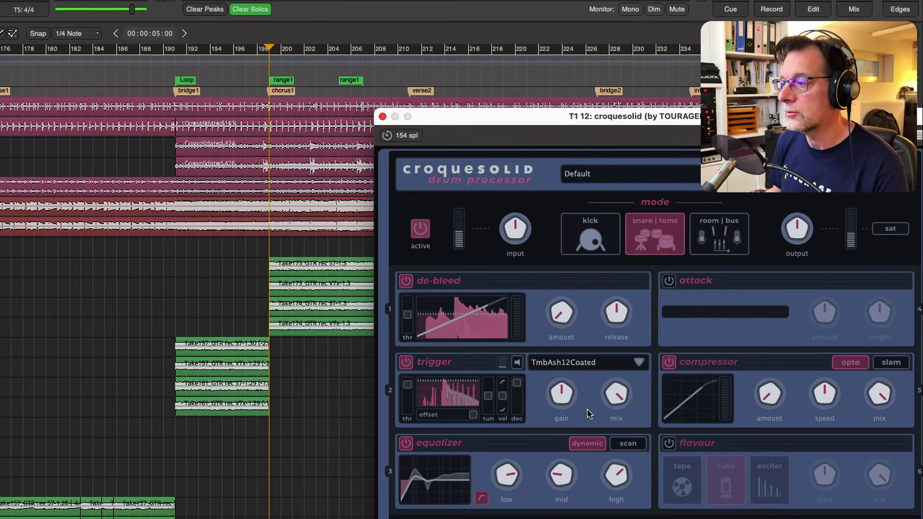
left_click_drag(508, 476, 512, 500)
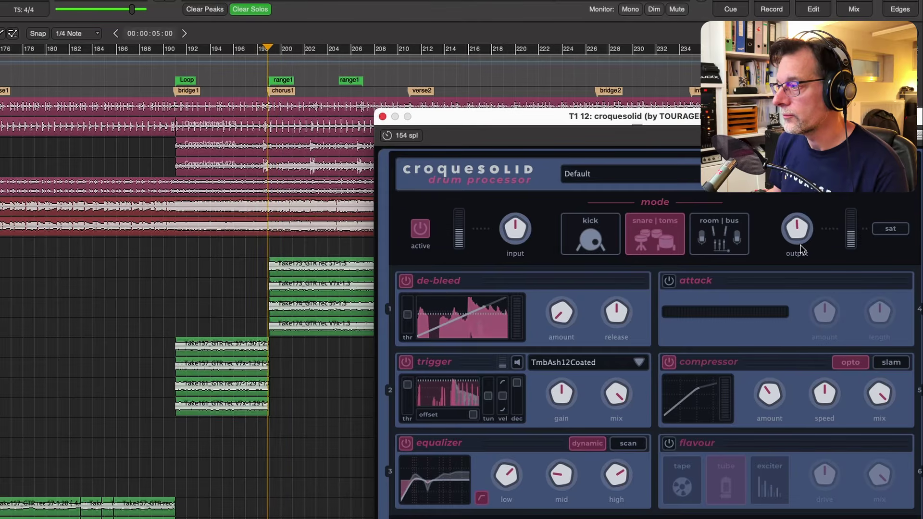
Lower the plug-in's output and compare the processed tom with the bypassed signal.
left_click_drag(797, 228, 802, 257)
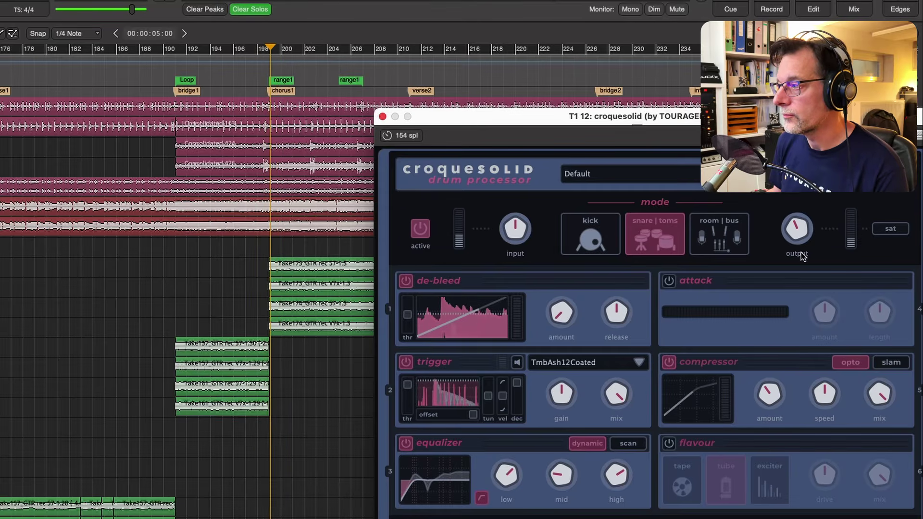
left_click(428, 229)
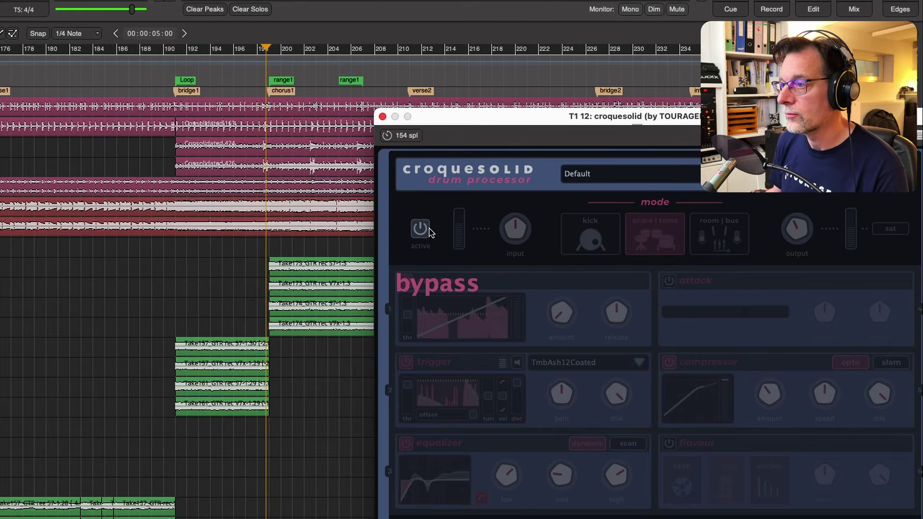
left_click(425, 230)
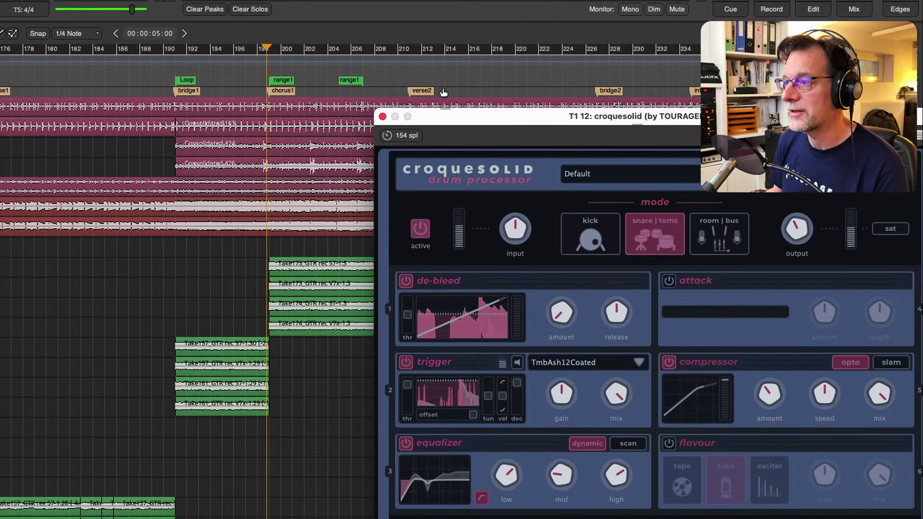
Close T1 12's plug-in, unsolo the track, and lower its fader slightly.
left_click_drag(440, 124, 263, 90)
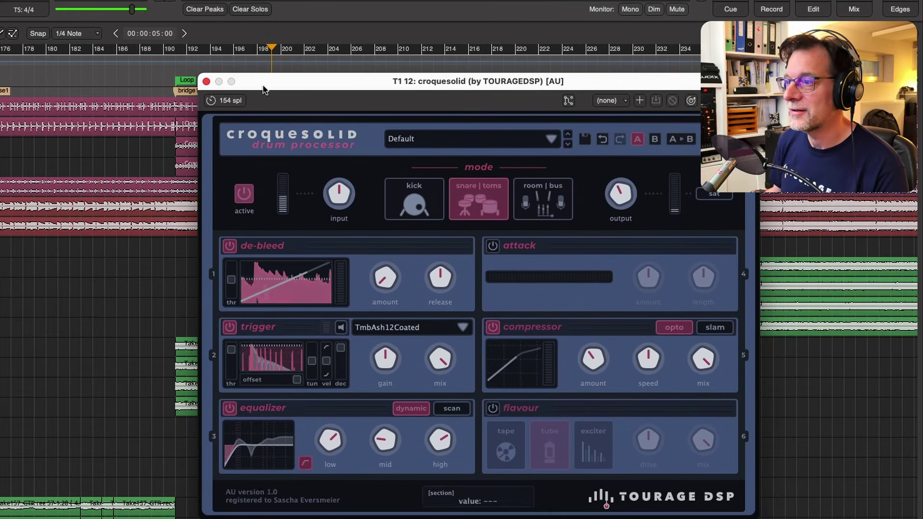
left_click(206, 82)
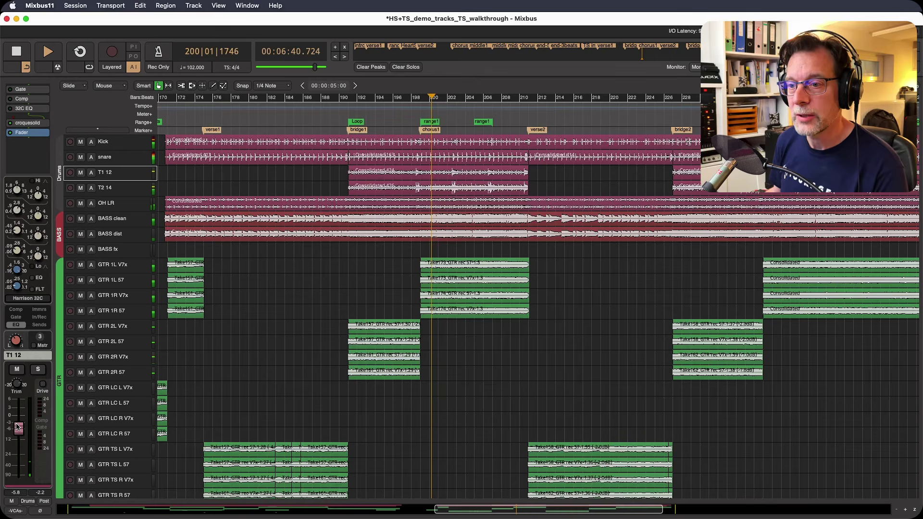
left_click_drag(18, 426, 18, 433)
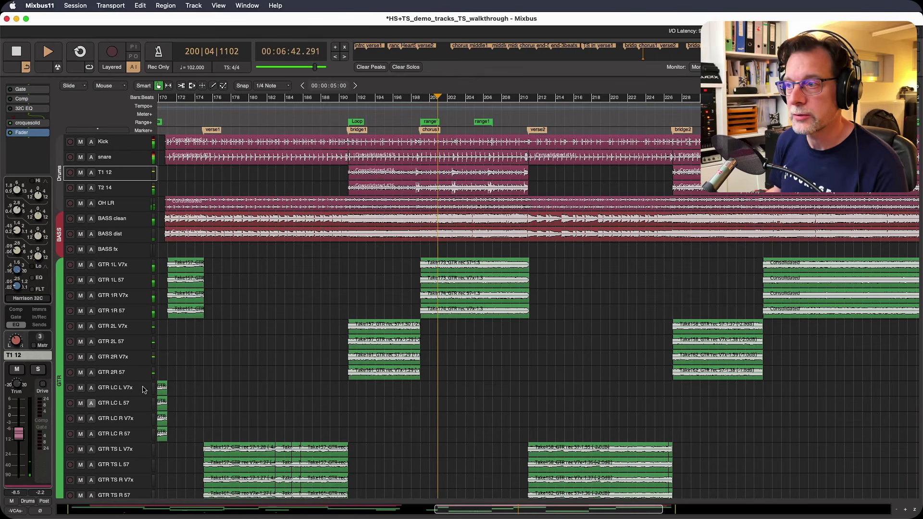
Open the croquesolid on T2 14, solo that track, and play a passage after the bridge2 marker.
left_click(116, 192)
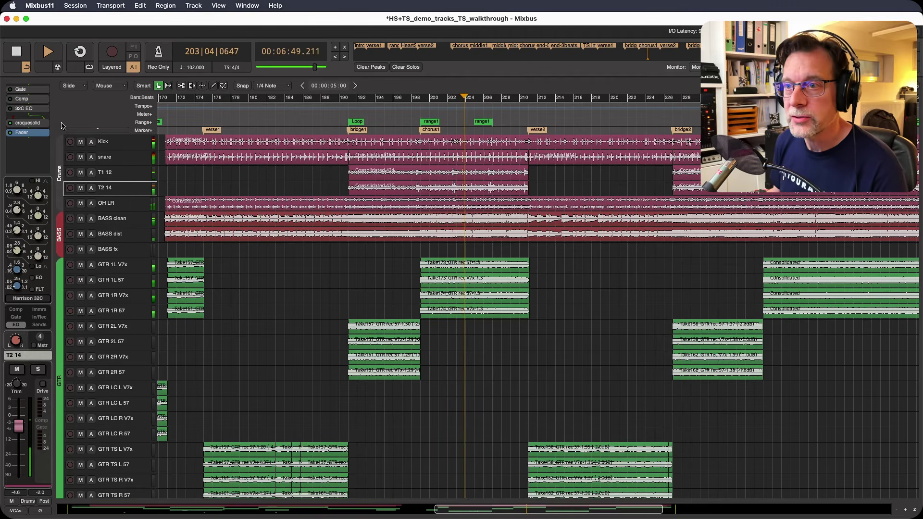
double_click(27, 123)
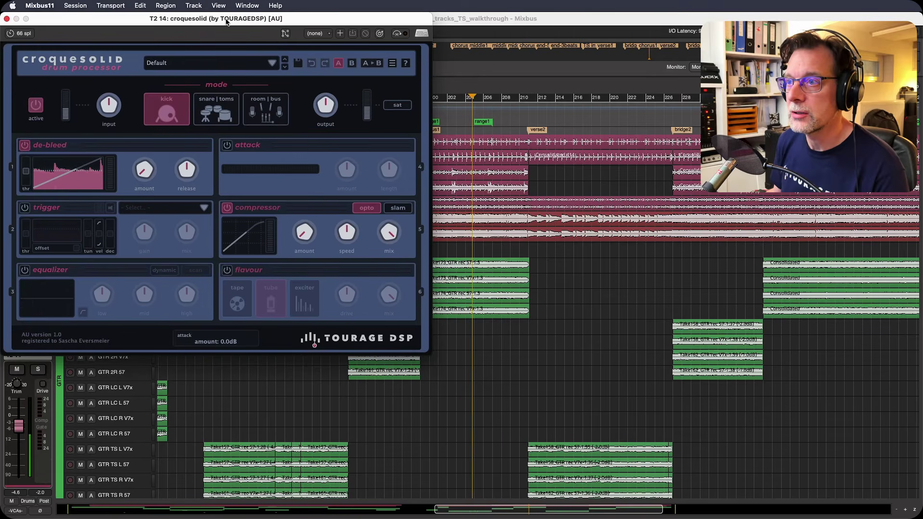
left_click_drag(226, 22, 536, 78)
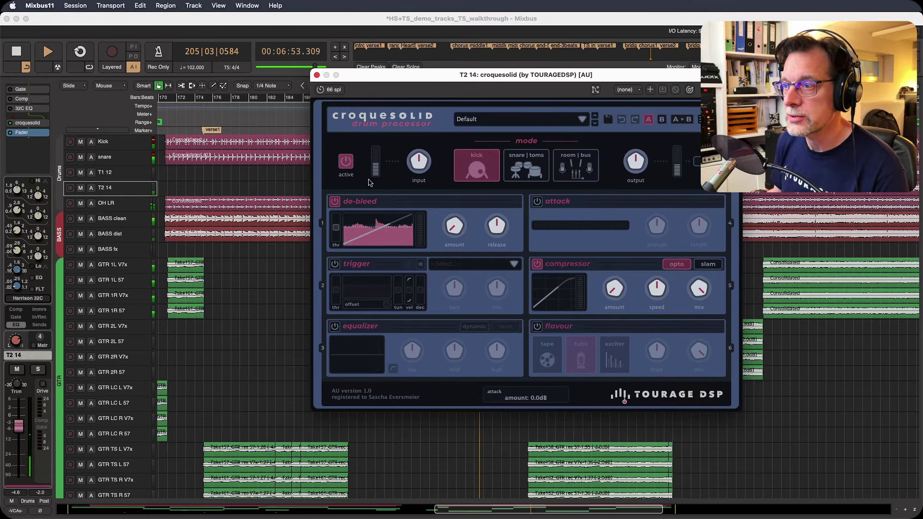
left_click(91, 188)
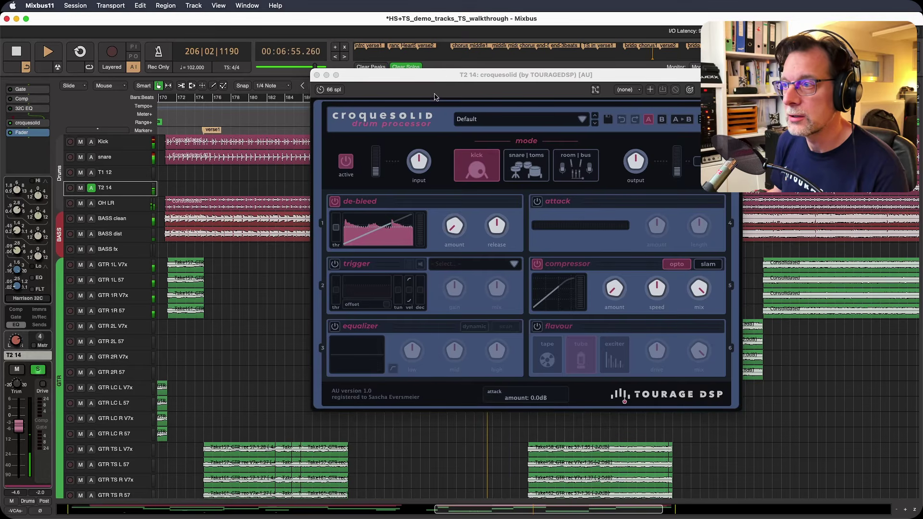
left_click_drag(443, 77, 420, 247)
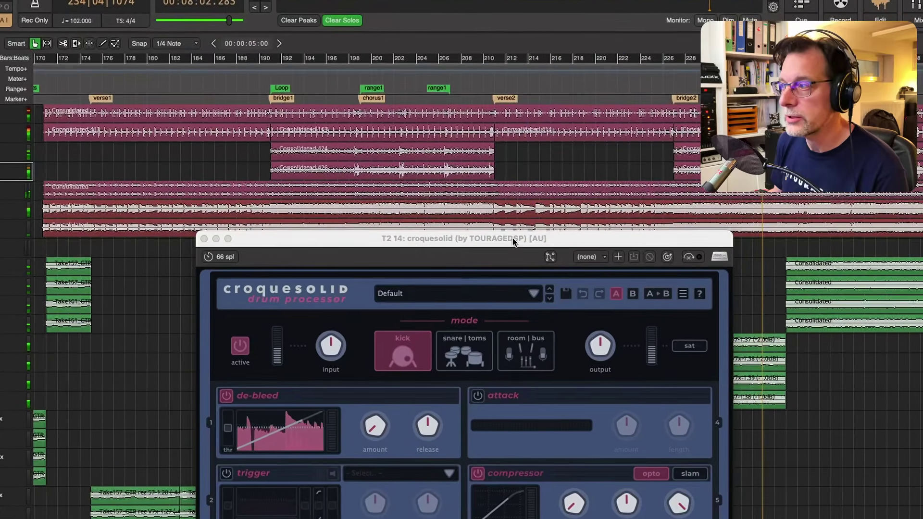
left_click_drag(513, 239, 430, 70)
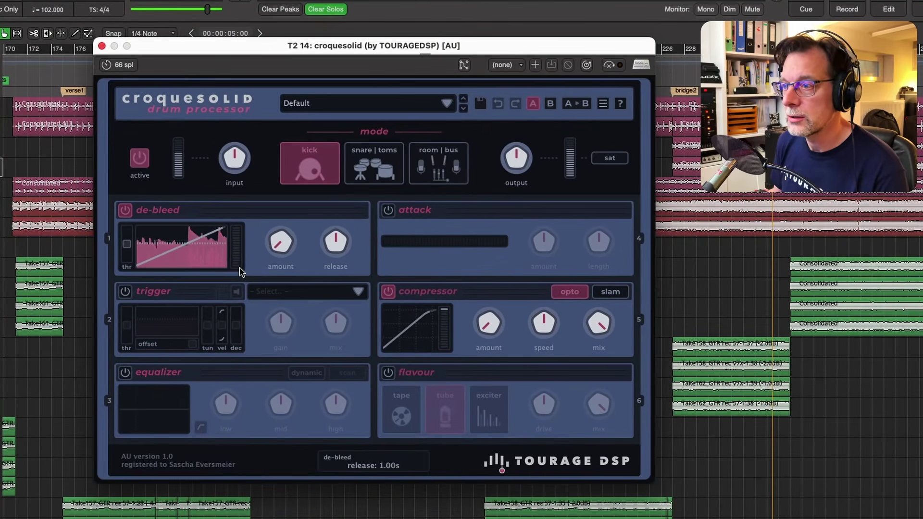
Set T2 14's de-bleed threshold to -10.5 dB and its amount to 73%.
left_click_drag(281, 241, 295, 131)
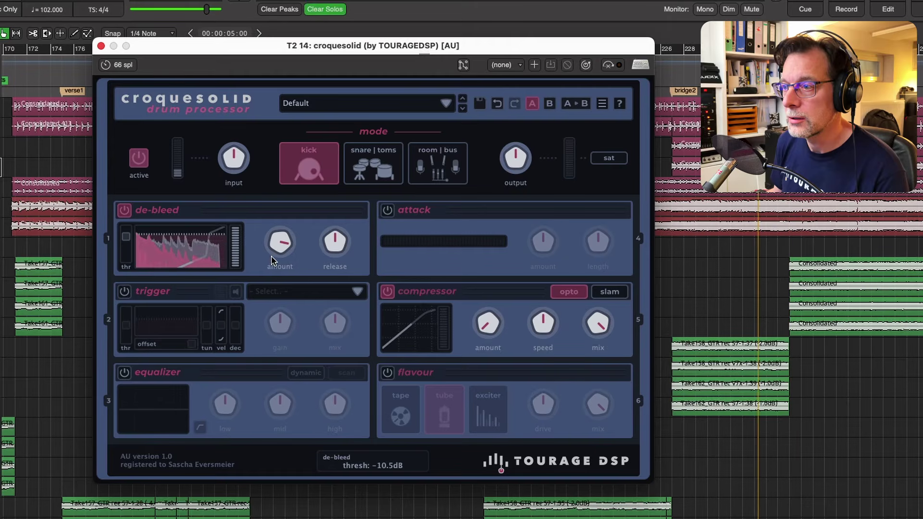
left_click_drag(281, 277, 286, 285)
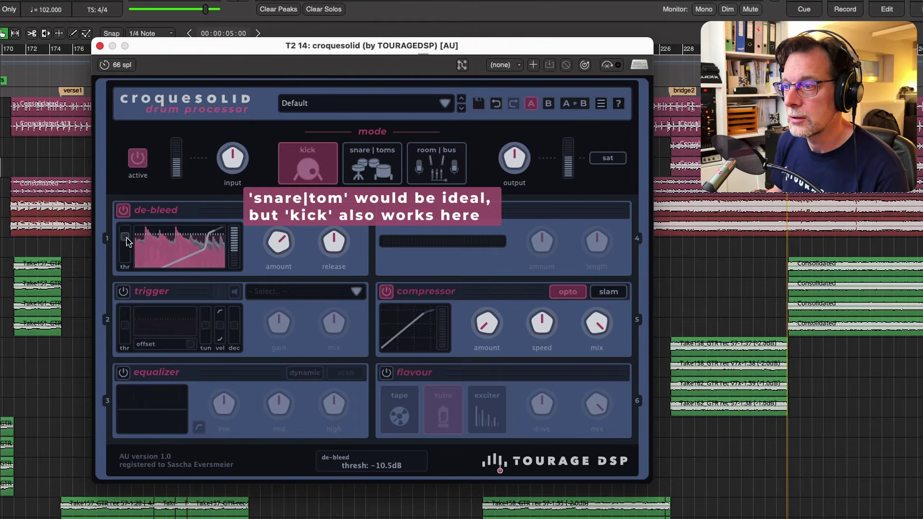
scroll(126, 239, "up", 2)
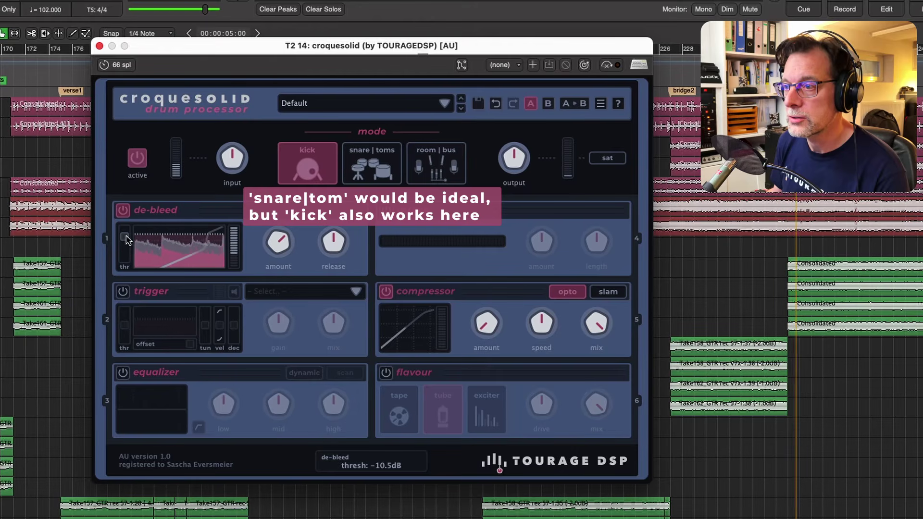
scroll(284, 240, "up", 4)
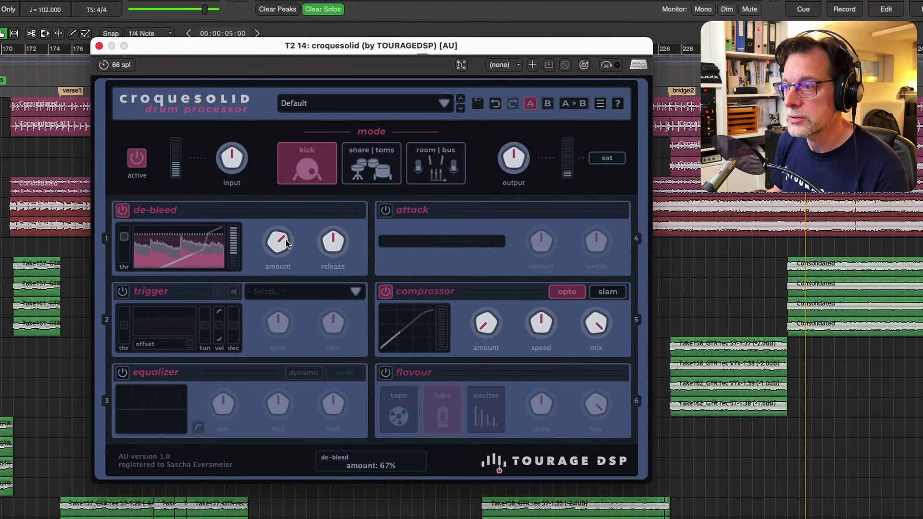
scroll(285, 240, "up", 2)
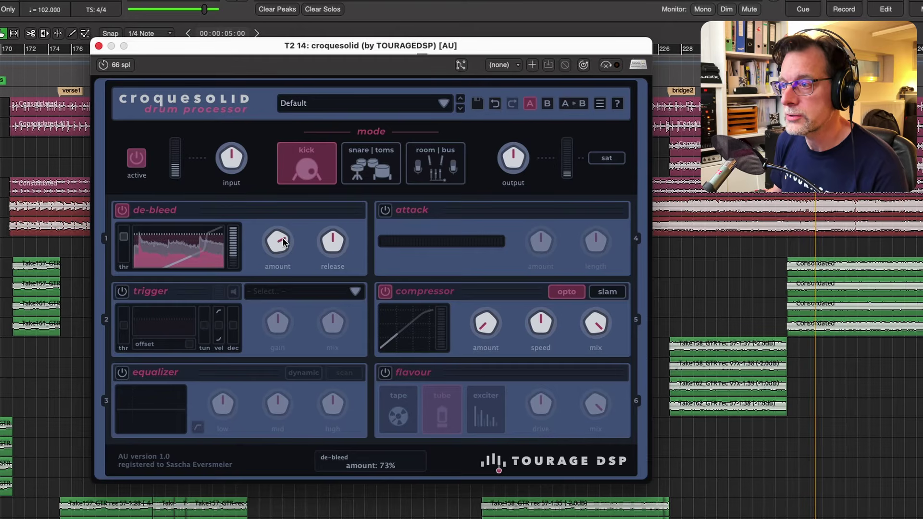
Fine-tune T2 14's de-bleed by ear, trying a lower amount of 46% and settling on 70%.
scroll(124, 239, "up", 4)
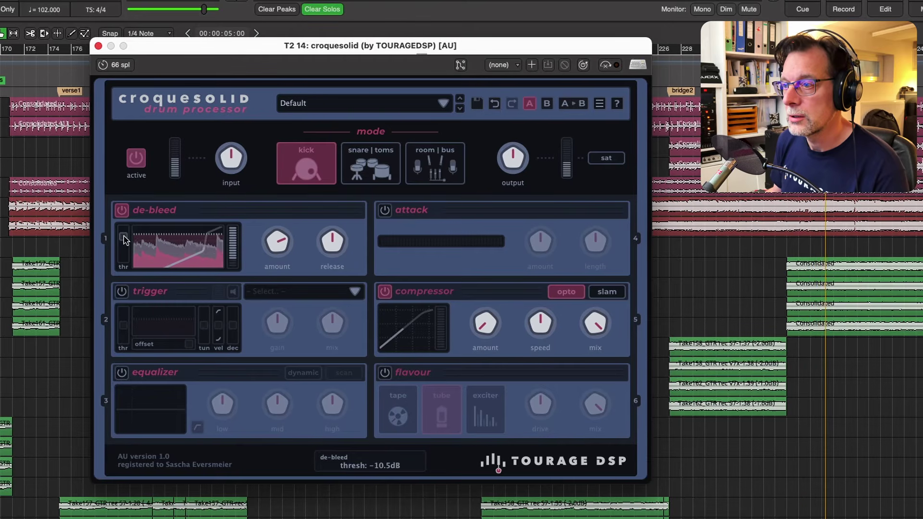
scroll(124, 239, "down", 4)
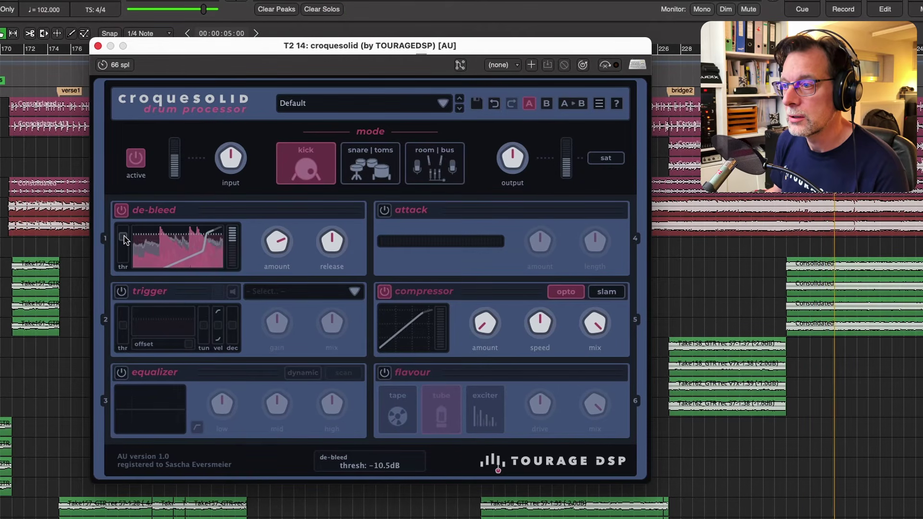
left_click_drag(280, 253, 284, 292)
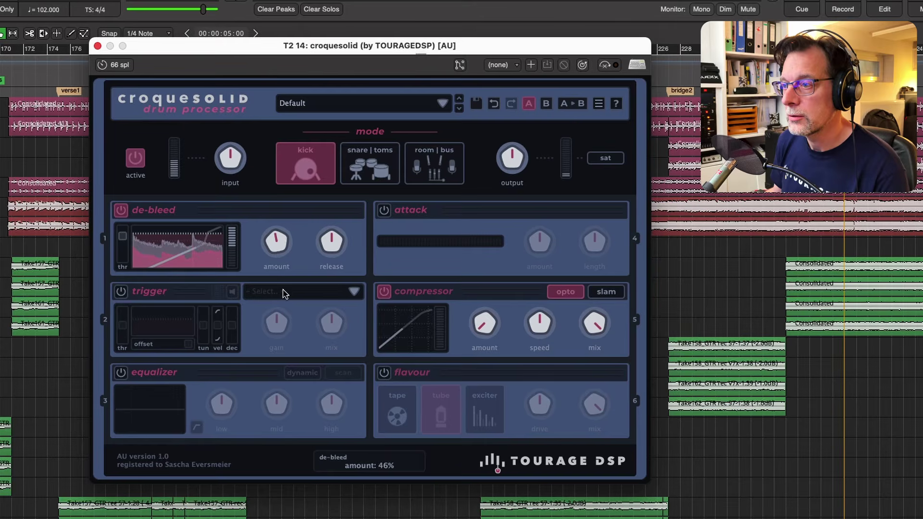
scroll(289, 263, "up", 7)
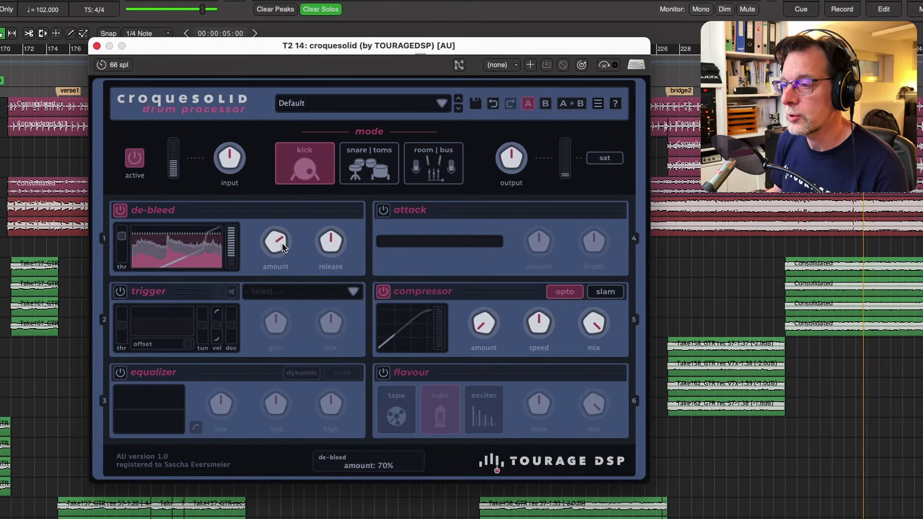
Enable T2 14's equalizer, boost the low band with its low cut on, and cut the mid band to -13.5 dB.
left_click(119, 372)
left_click(343, 373)
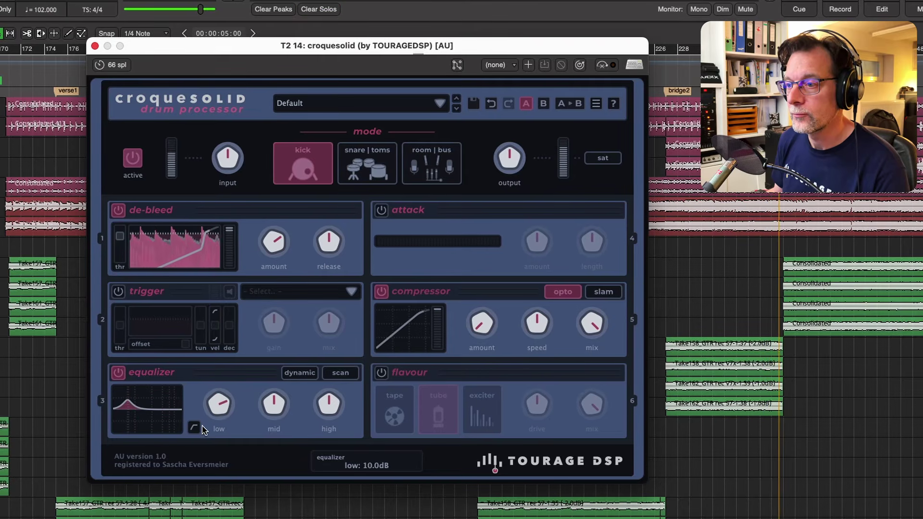
scroll(224, 410, "down", 3)
scroll(272, 405, "down", 10)
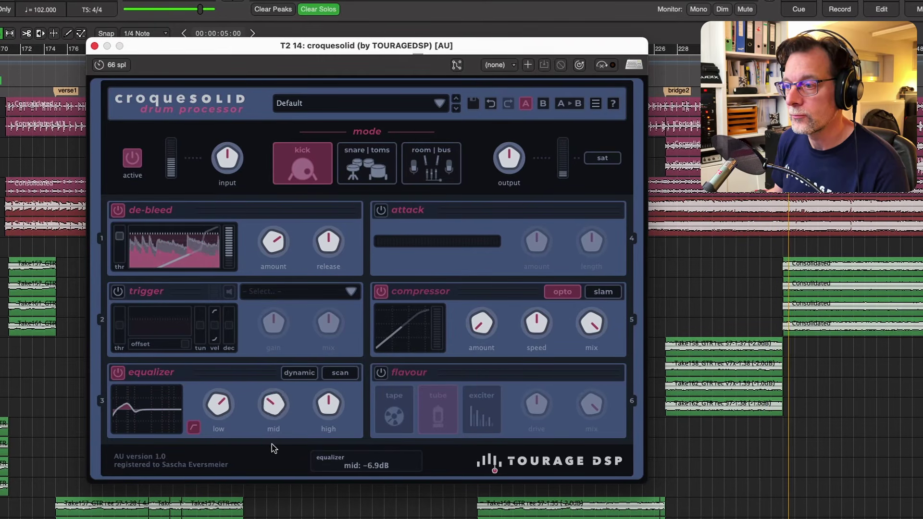
scroll(275, 404, "up", 1)
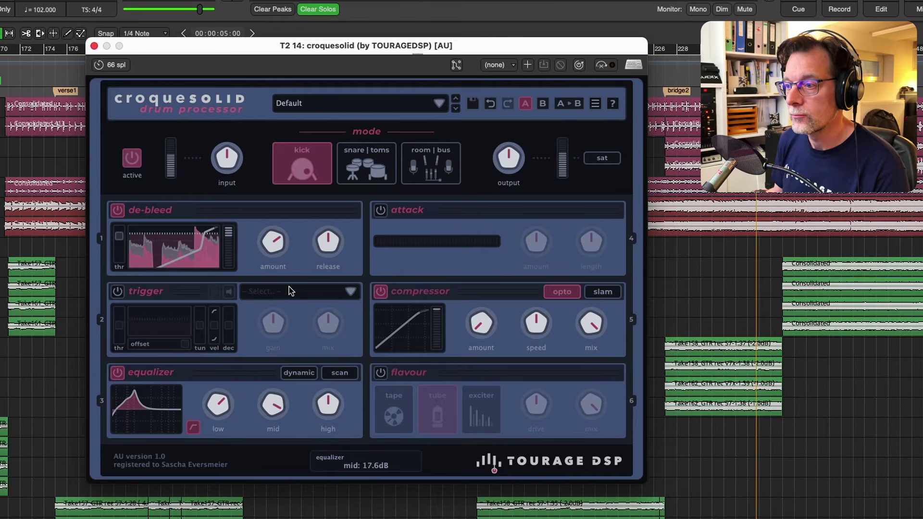
scroll(289, 424, "down", 2)
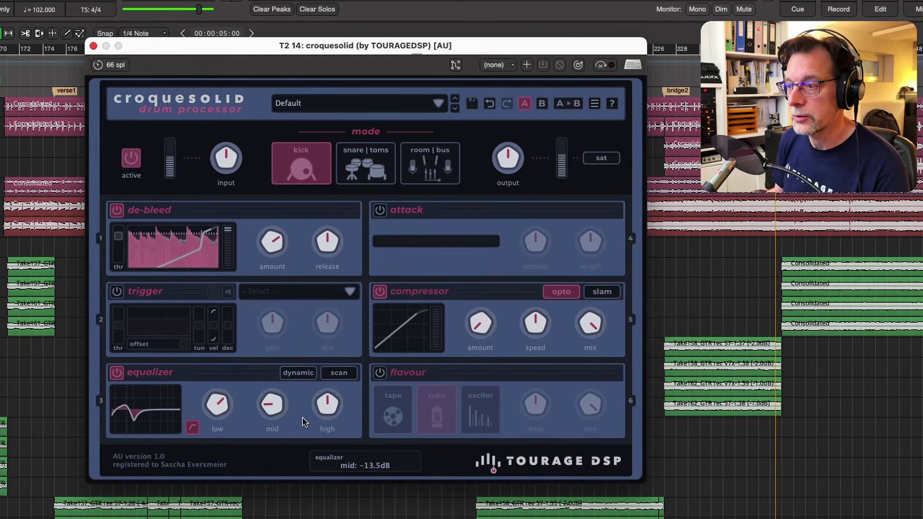
Make the equalizer dynamic, with the high band boosted to 8.4 dB and the mid band at -13.6 dB.
left_click_drag(327, 405, 304, 381)
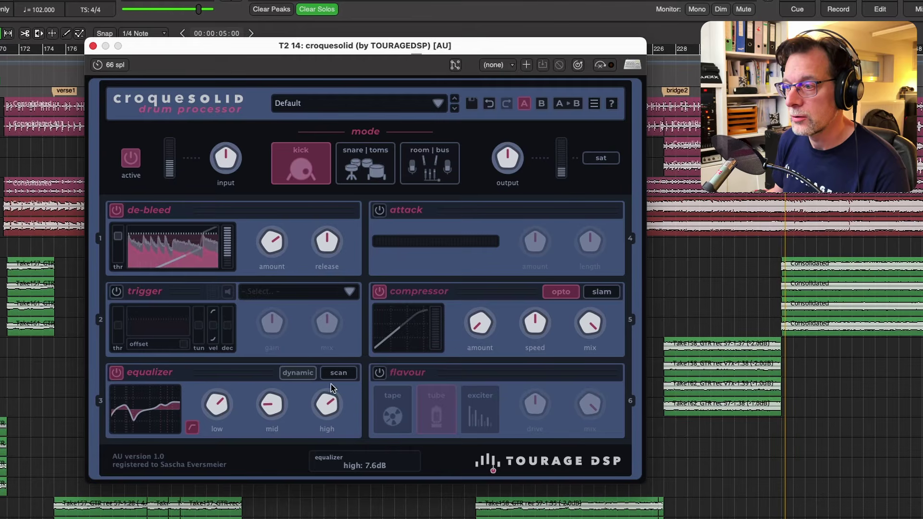
scroll(339, 404, "up", 1)
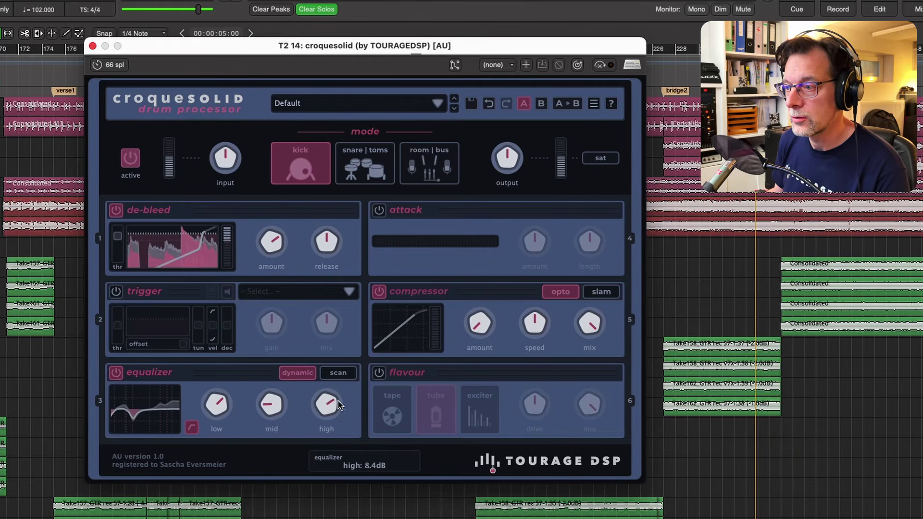
scroll(339, 404, "down", 1)
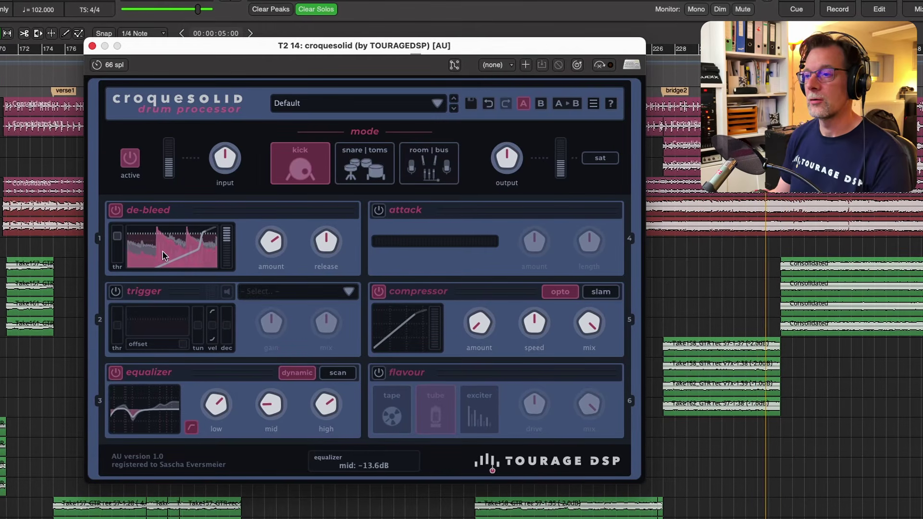
Compare T2 14's processed tom with the bypassed signal and lower the plug-in's output to -3.3 dB.
left_click(130, 158)
left_click(130, 158)
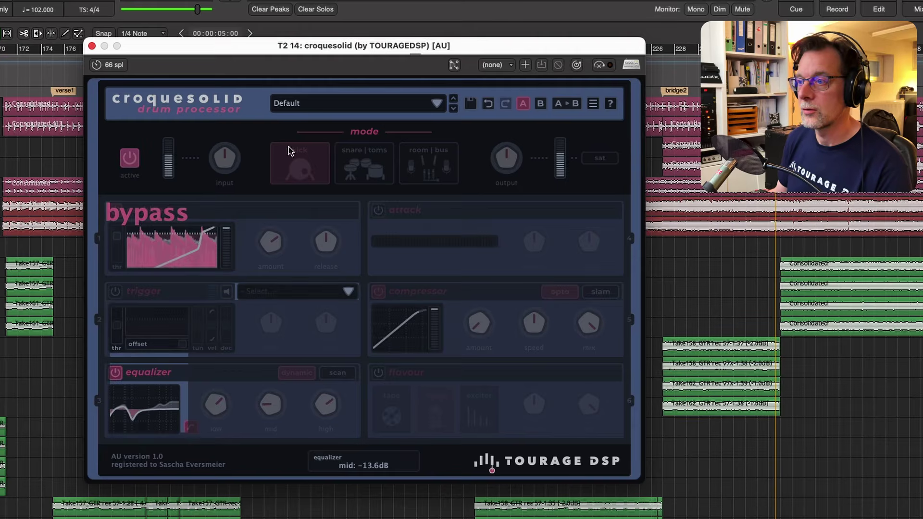
scroll(497, 157, "down", 3)
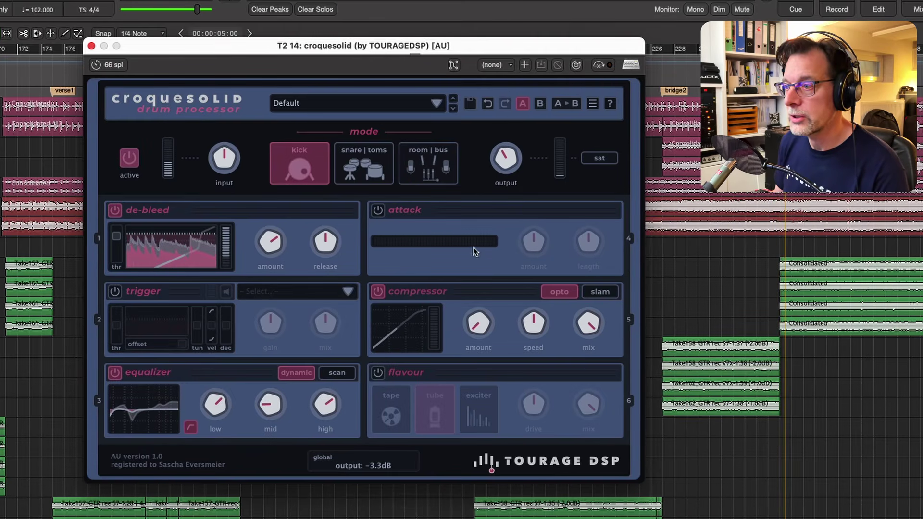
Raise T2 14's opto compressor amount to about 34%, compare with the bypassed signal, and close the plug-in.
left_click_drag(472, 325, 488, 266)
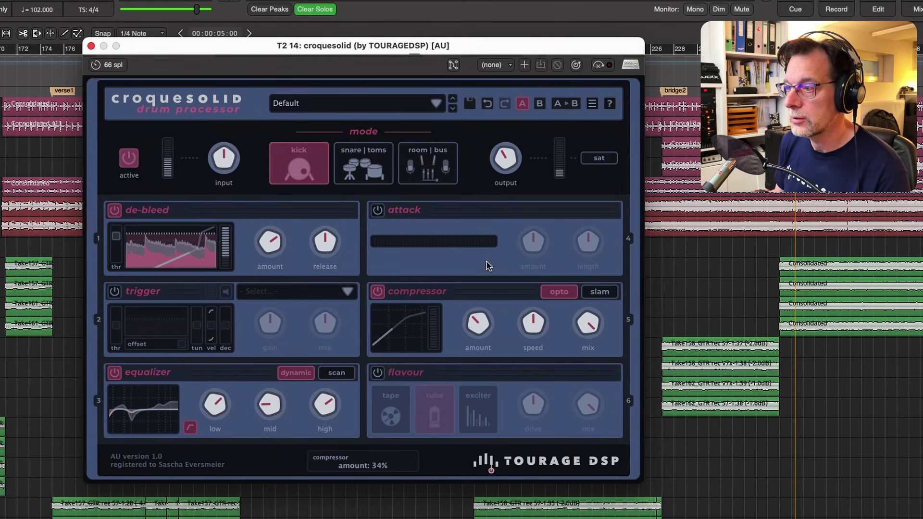
left_click_drag(482, 321, 479, 328)
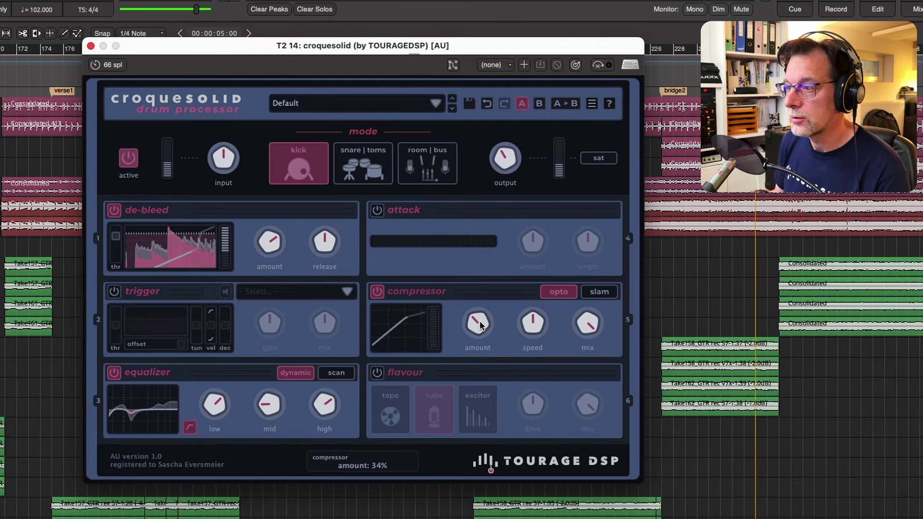
left_click(128, 158)
left_click(128, 159)
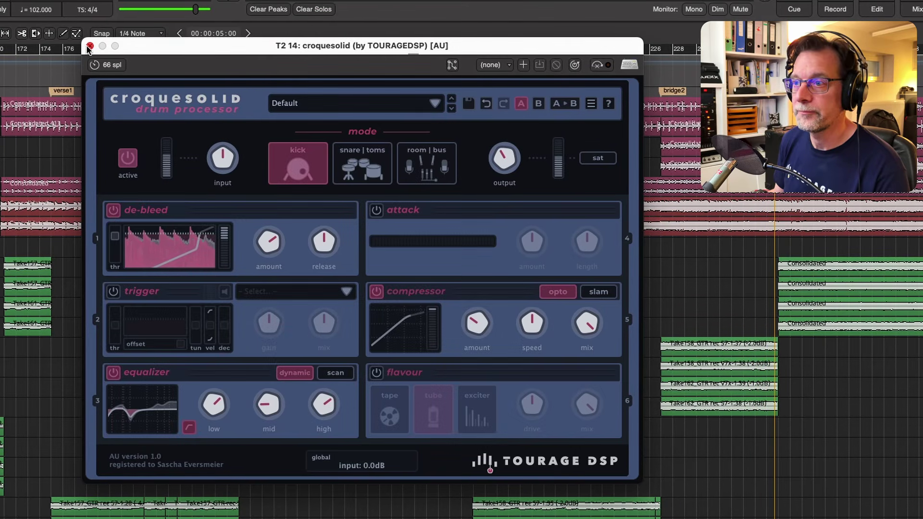
left_click(90, 46)
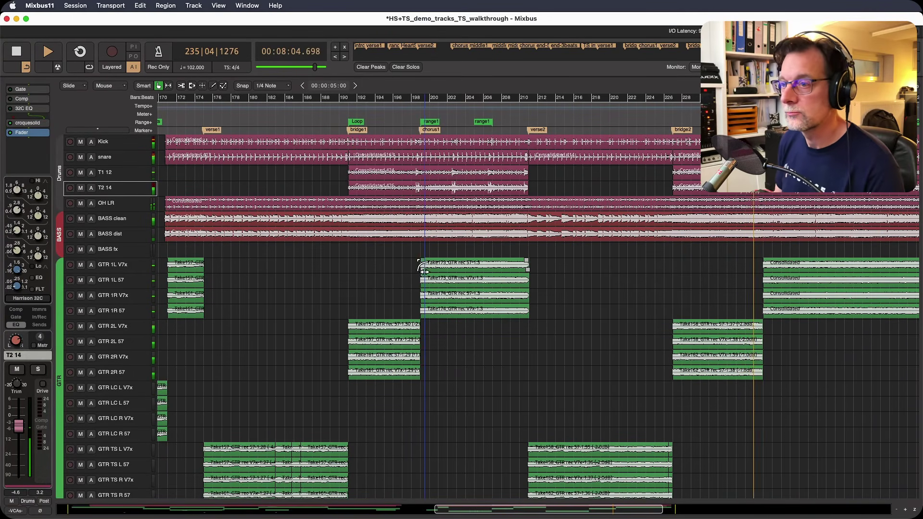
Reopen T2 14's croquesolid, ease the mid cut, set the high band to 5.2 dB and output to -4.3 dB, and close it.
double_click(27, 123)
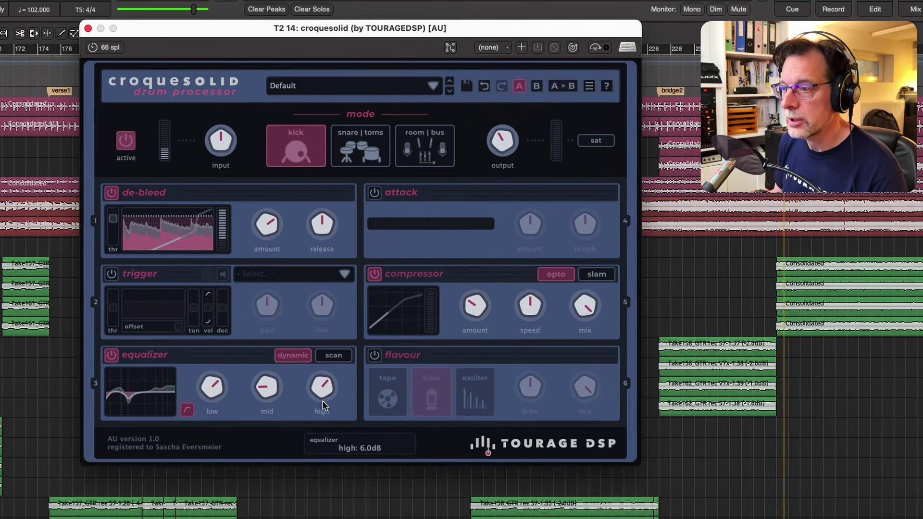
mouse_move(267, 384)
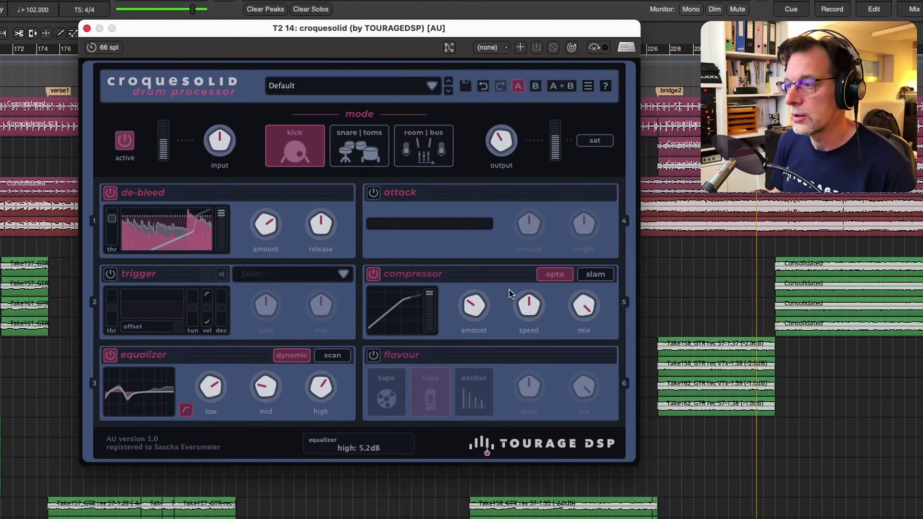
mouse_move(479, 308)
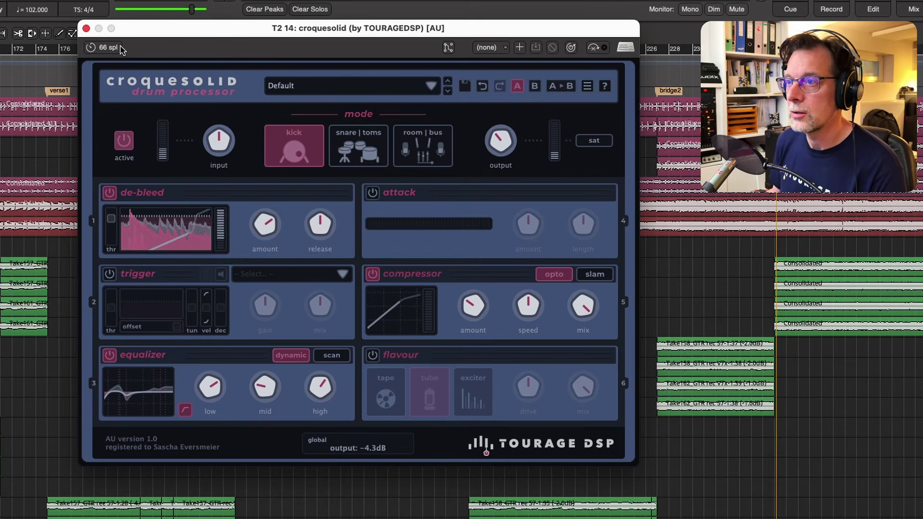
left_click(86, 28)
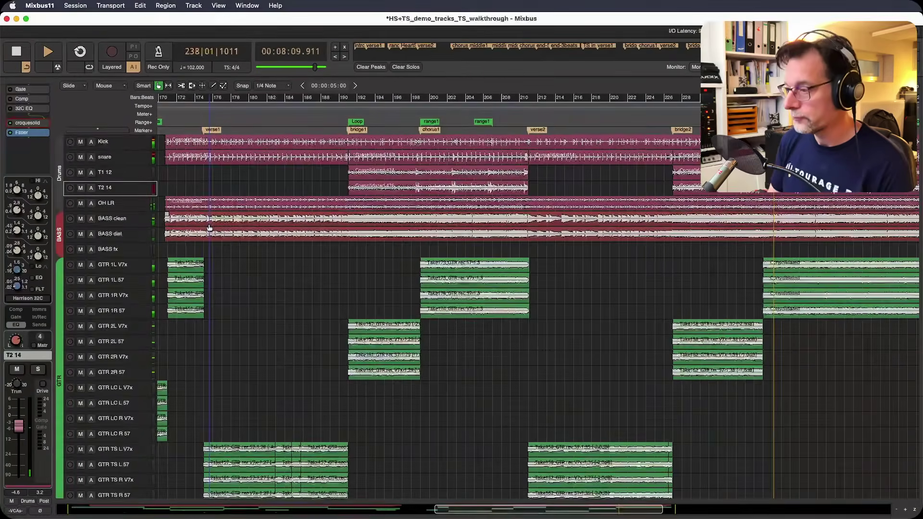
Switch to the mixer, unmute REV 1, raise the INST BUS fader to -8.4 dB, and stop playback.
key("alt+m")
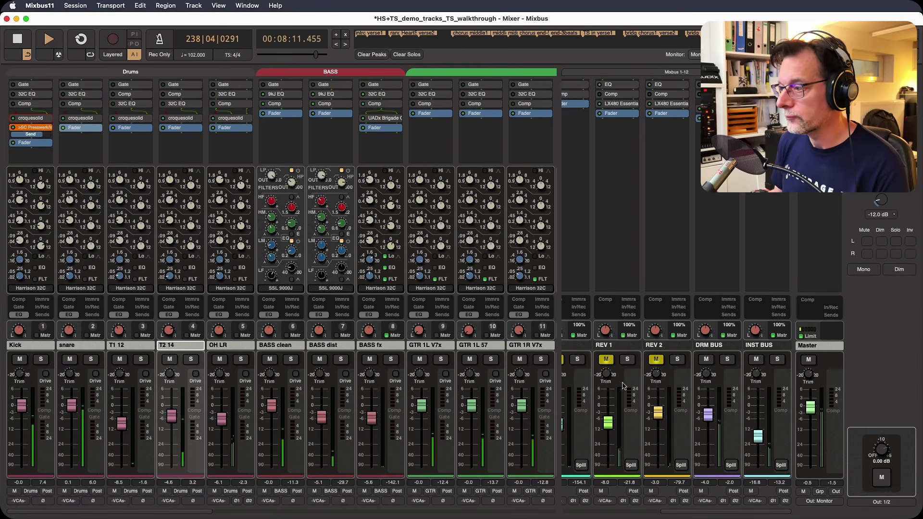
left_click_drag(756, 436, 761, 418)
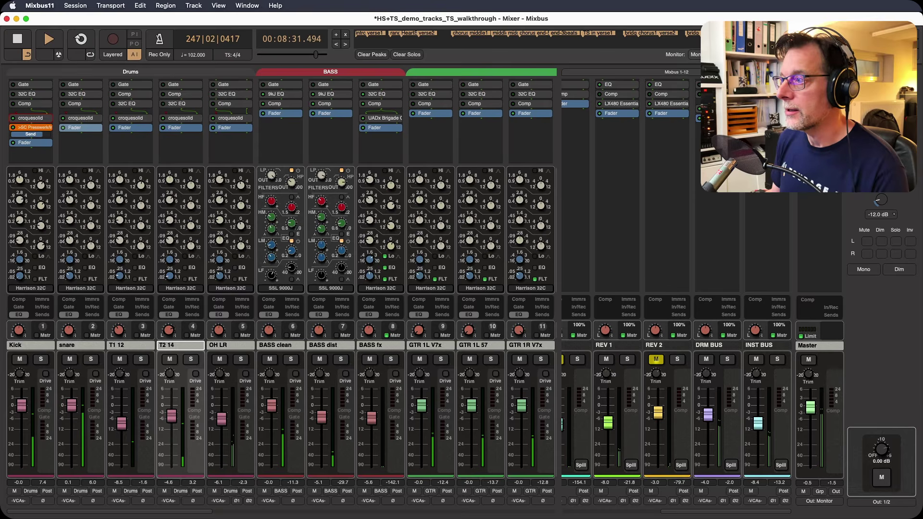
key("space")
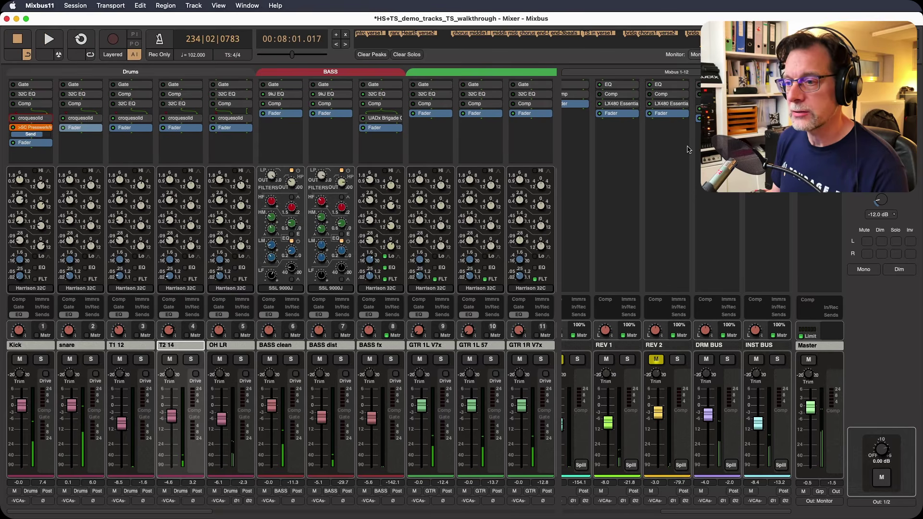
key("space")
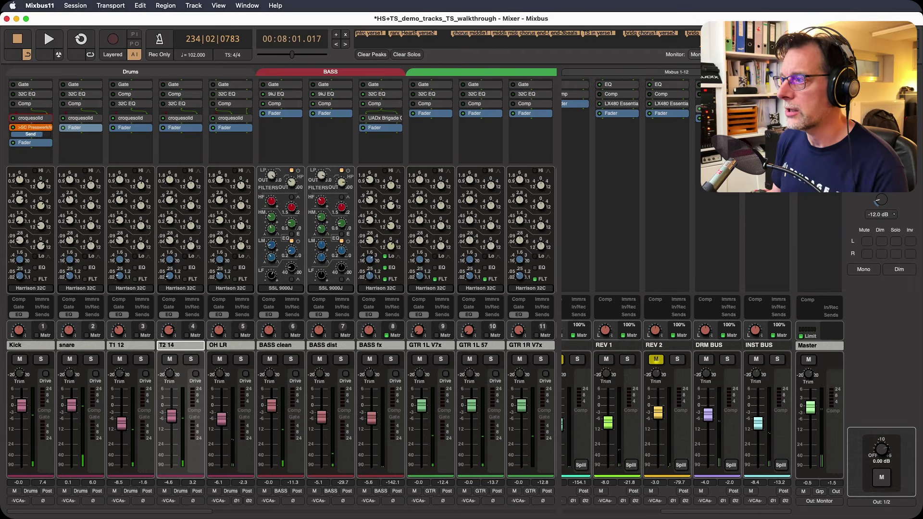
Open the croquesolid on the DRM BUS, start playback, and set it to room | bus mode with de-bleed off.
double_click(716, 108)
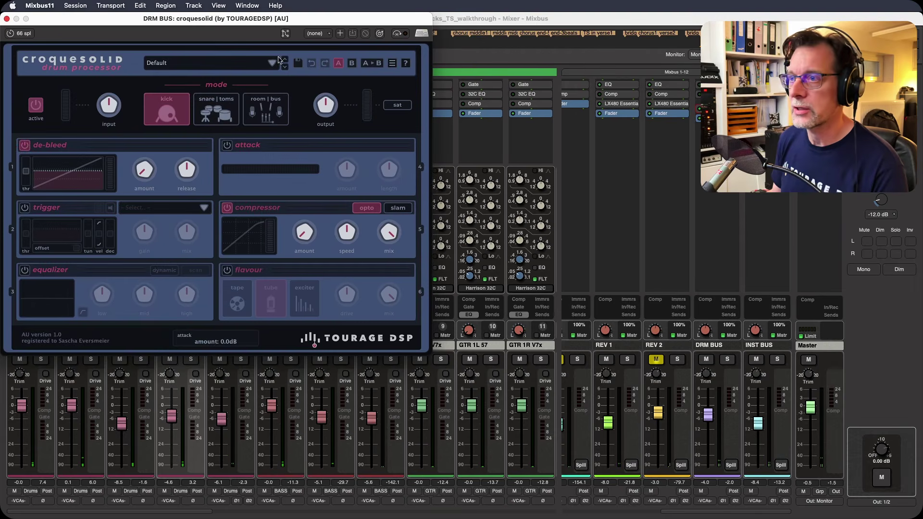
left_click_drag(224, 19, 541, 74)
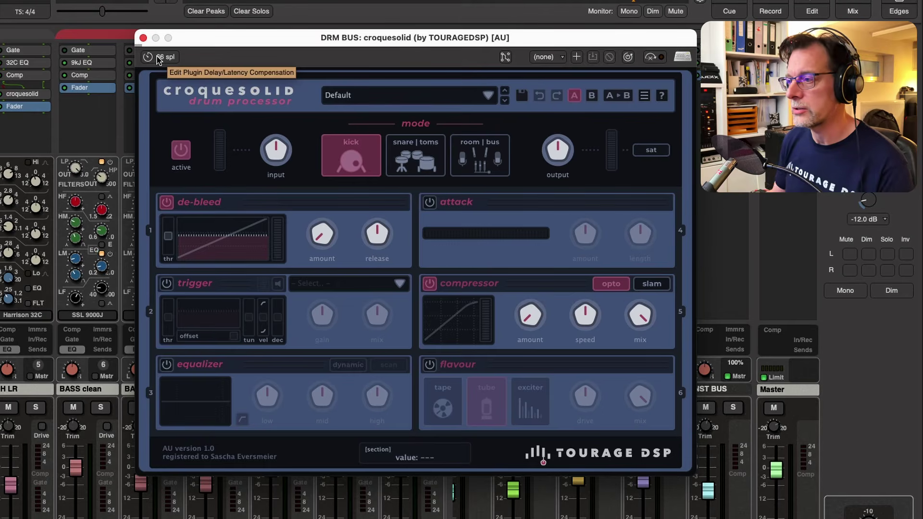
key("space")
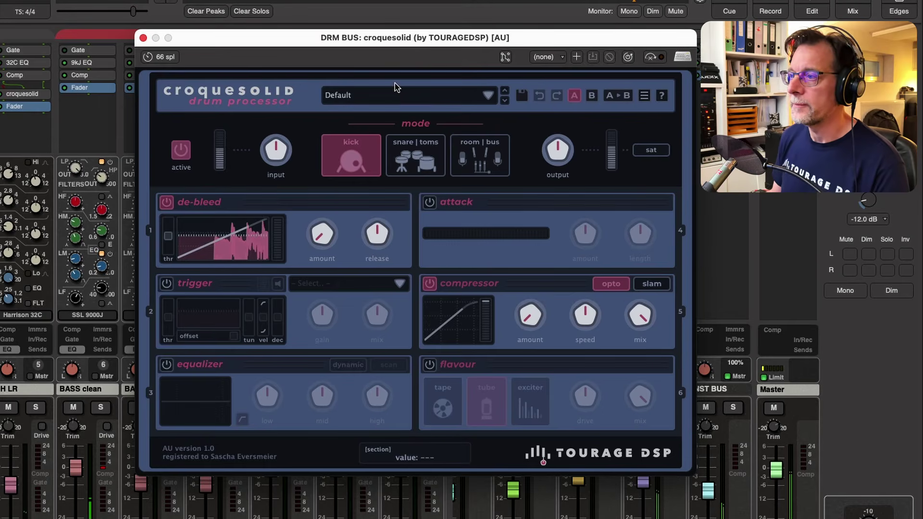
left_click(480, 155)
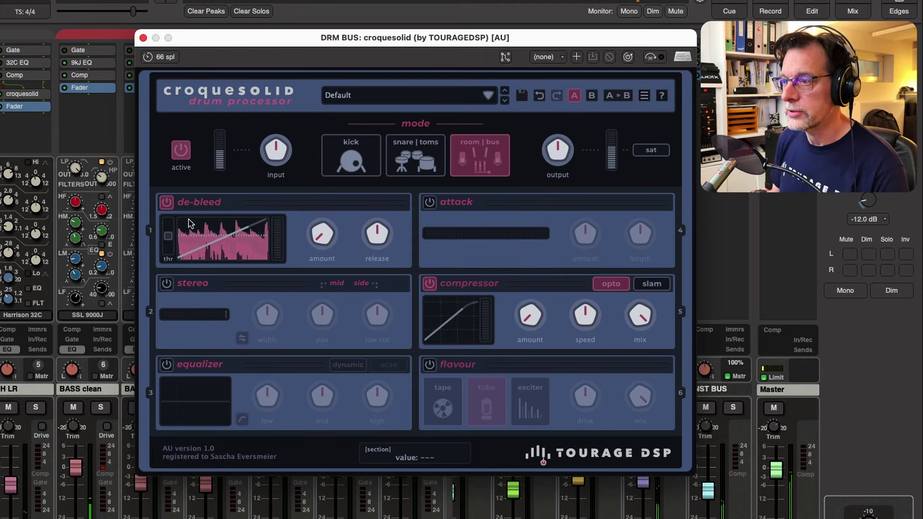
left_click(167, 203)
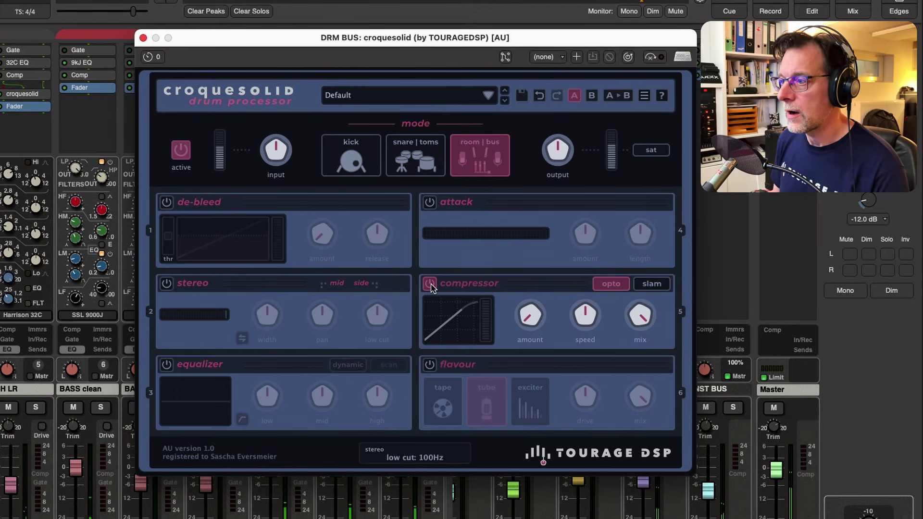
Raise the DRM BUS opto compressor's amount and blend it in parallel with the mix at 36%.
left_click_drag(515, 313, 542, 294)
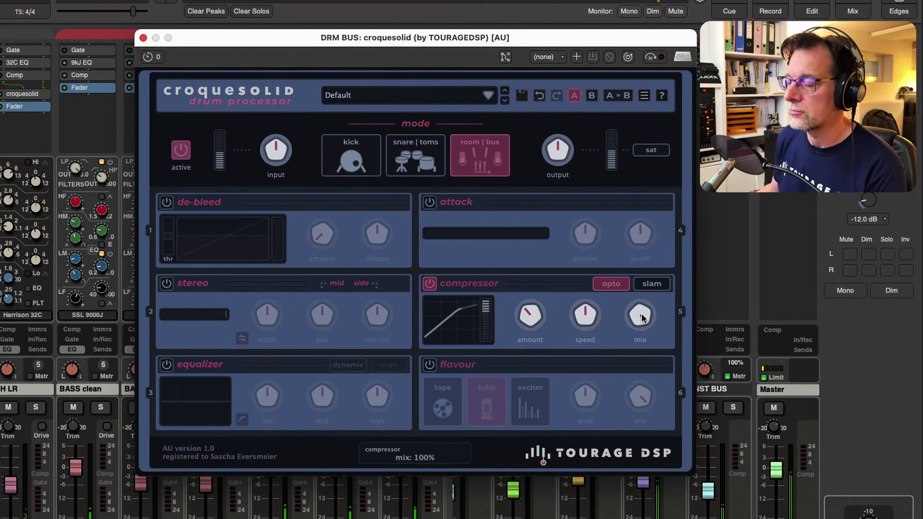
left_click_drag(641, 318, 646, 417)
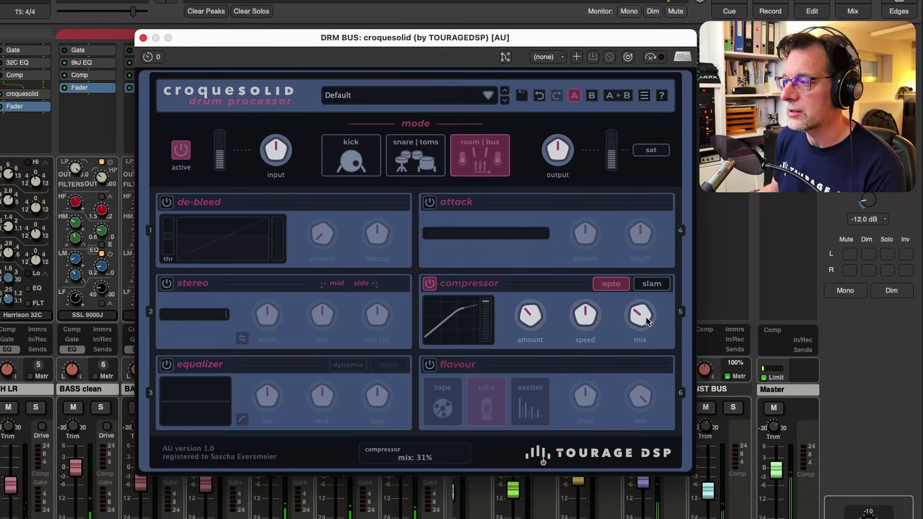
left_click_drag(645, 315, 645, 311)
Compare the compressed DRM BUS against the bypassed signal by toggling croquesolid's active state.
left_click(181, 150)
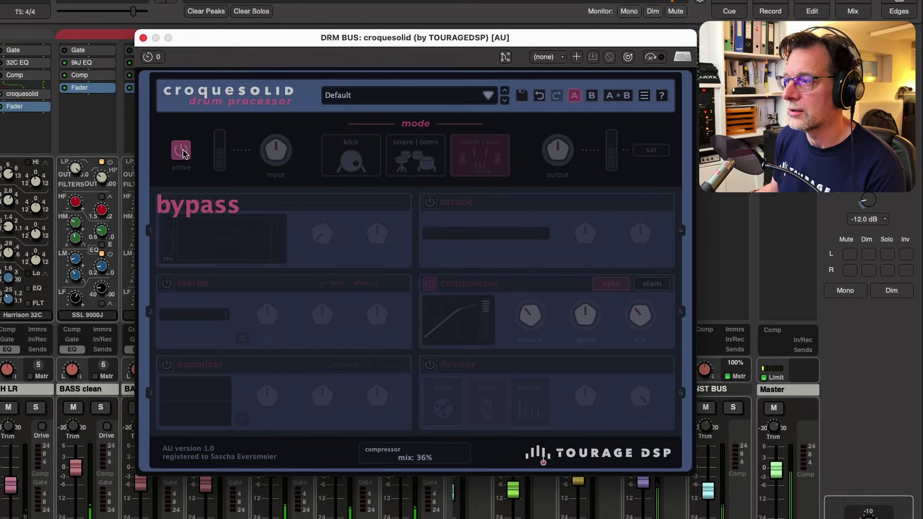
left_click(181, 151)
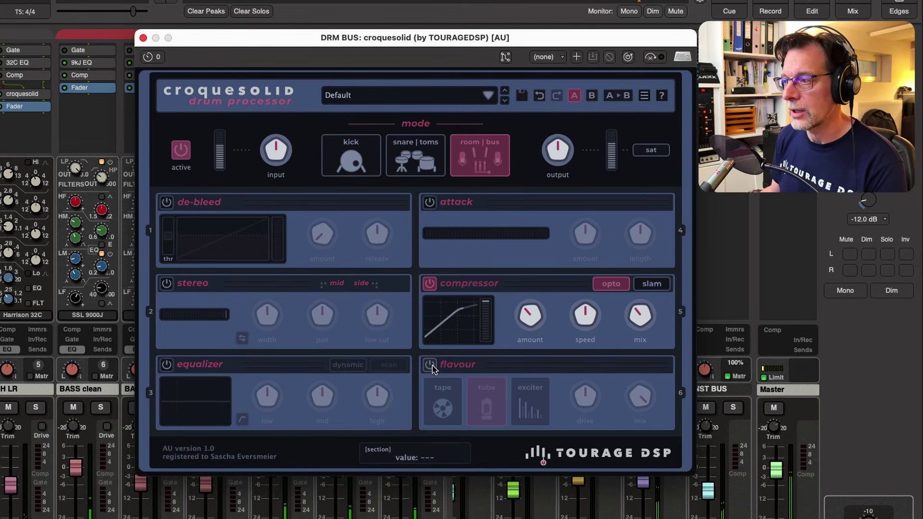
left_click(182, 152)
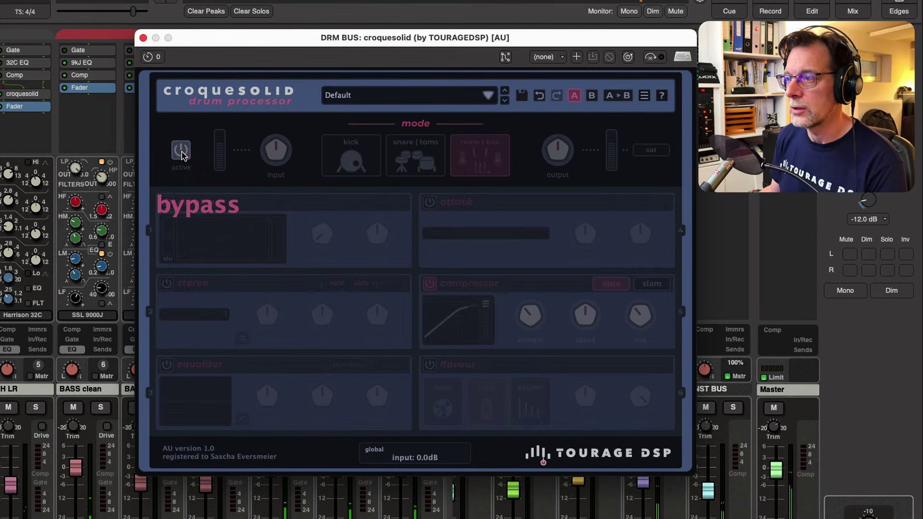
left_click(182, 152)
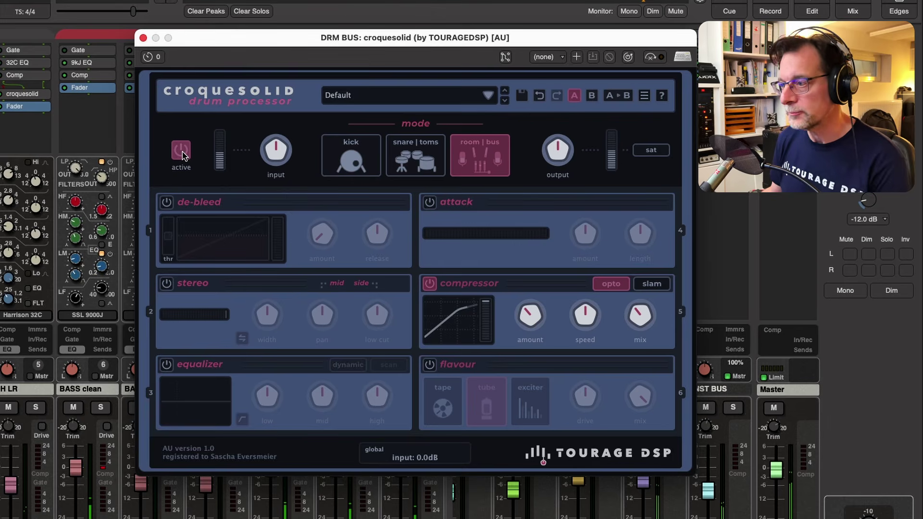
Enable the DRM BUS tube flavour, raise its drive well above the middle, and blend its mix down to just under half.
left_click(431, 366)
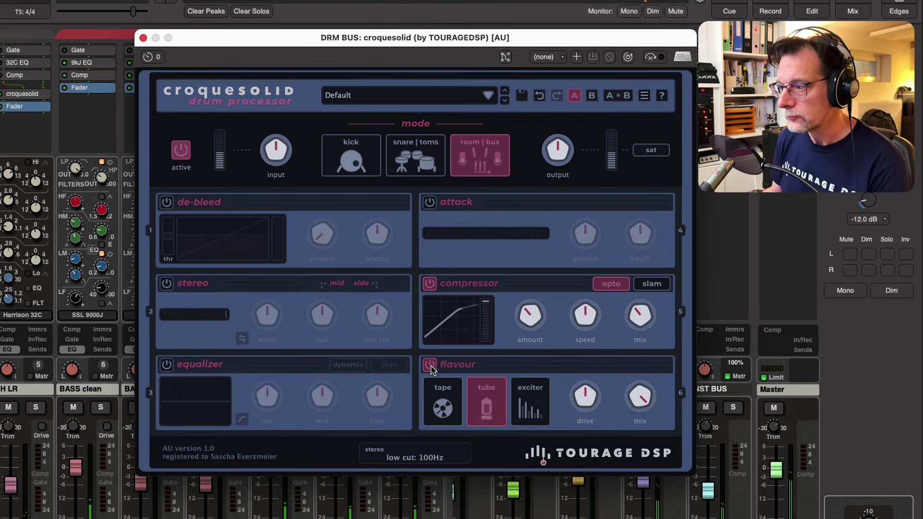
left_click_drag(584, 391, 585, 354)
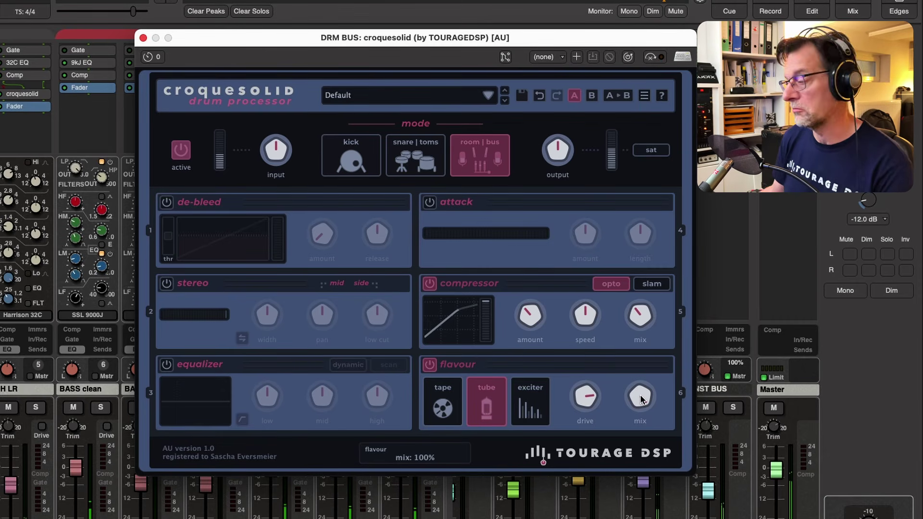
left_click_drag(641, 399, 645, 491)
Lower croquesolid's output on the DRM BUS to -2.2 dB, level-matching it by ear against bypass.
left_click(181, 151)
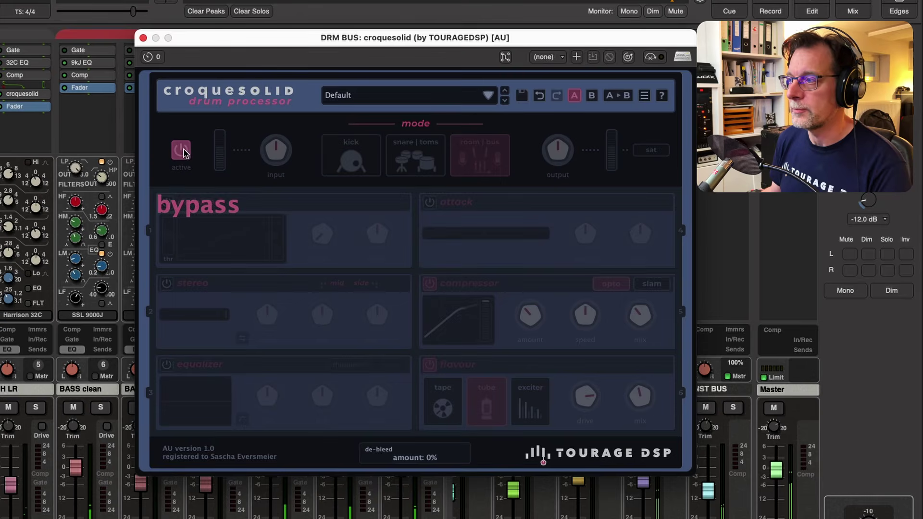
left_click(181, 151)
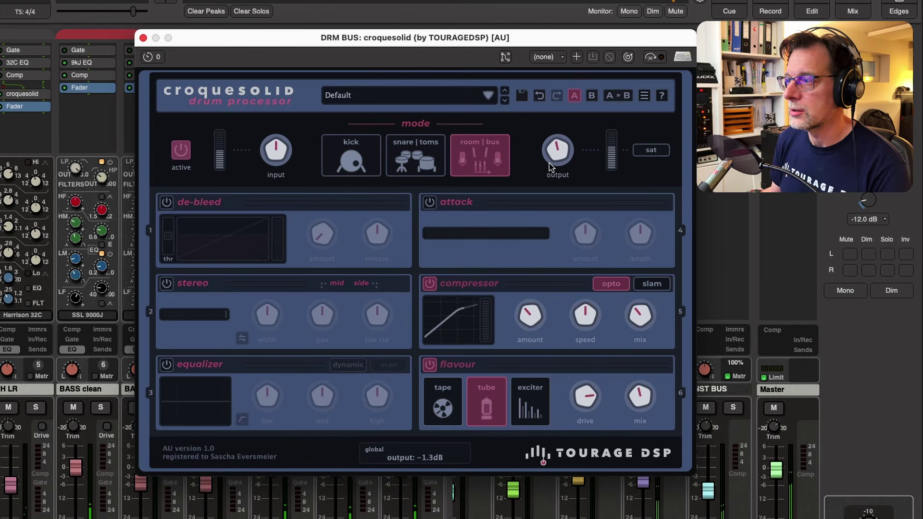
left_click(181, 153)
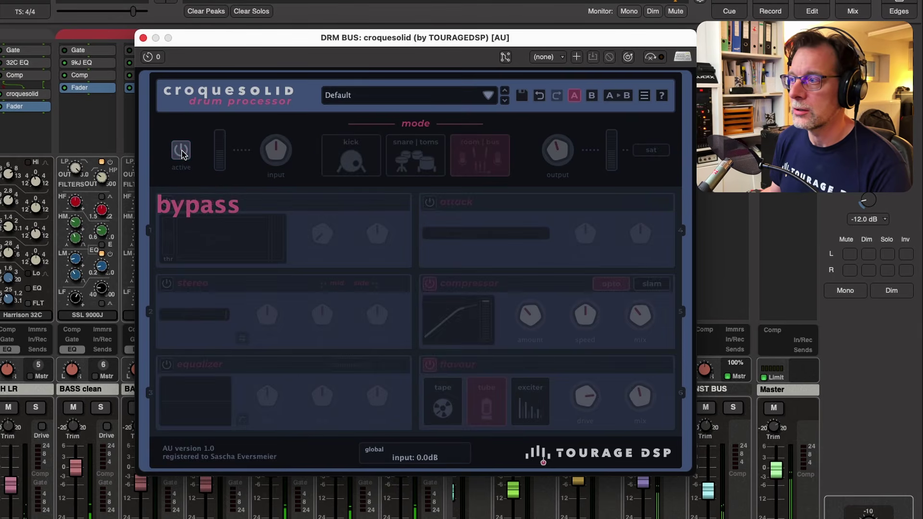
left_click(181, 153)
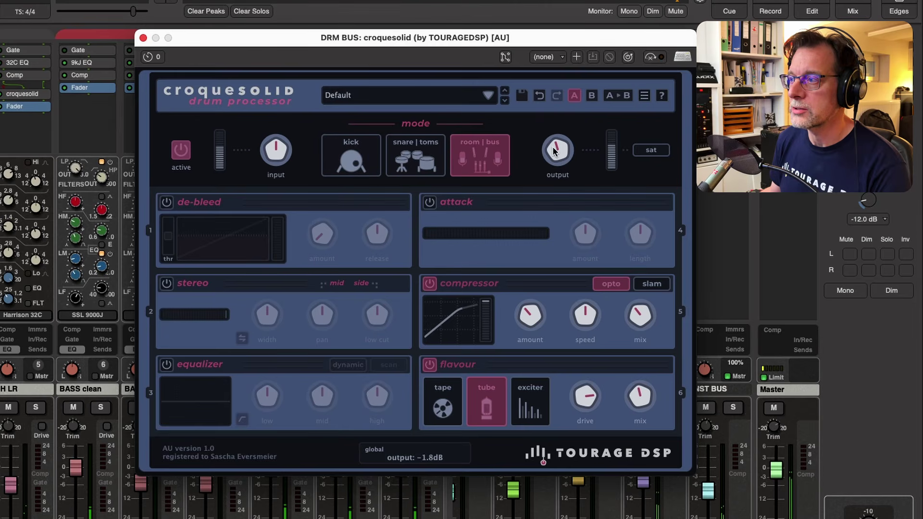
left_click(180, 153)
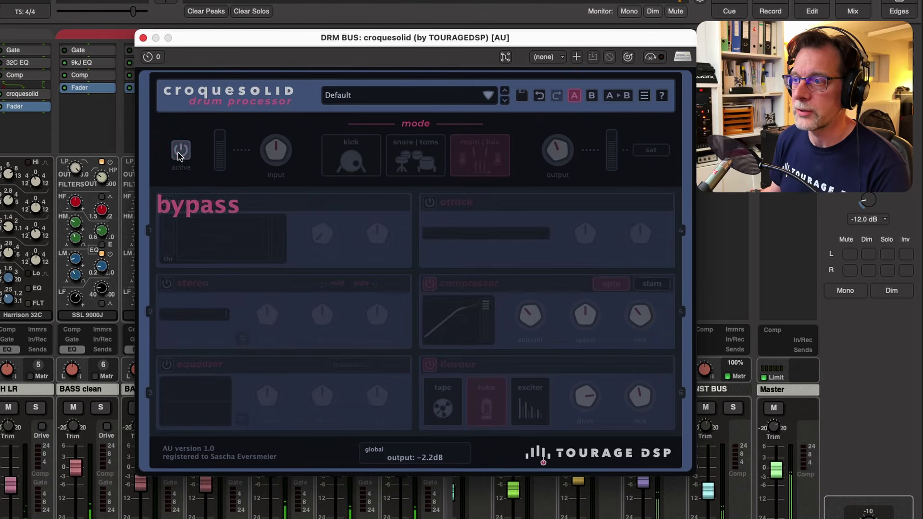
left_click(180, 153)
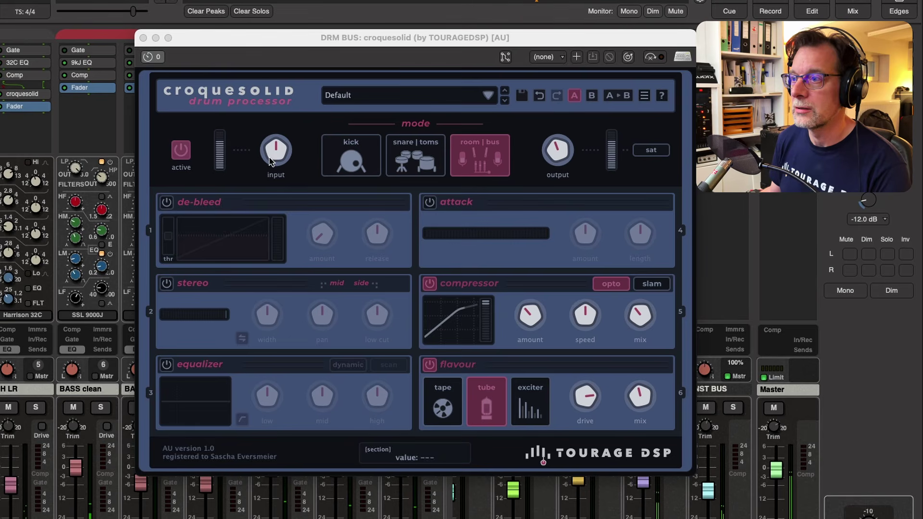
Compare the level-matched DRM BUS processing with bypass again, leave it active, and close the croquesolid window.
left_click(182, 151)
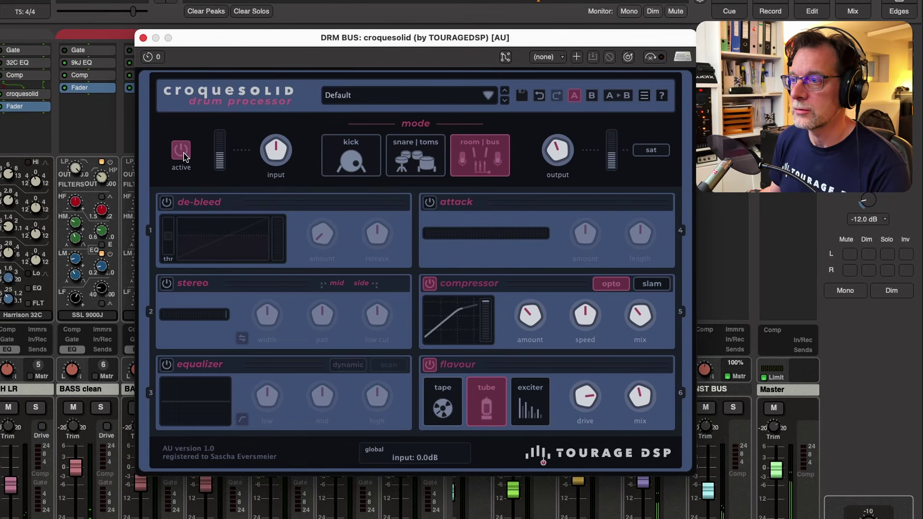
left_click(181, 150)
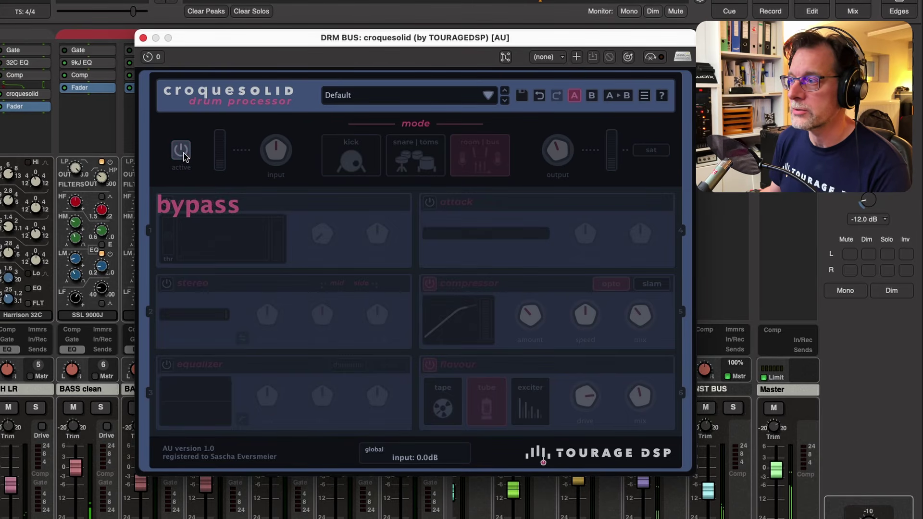
left_click(181, 151)
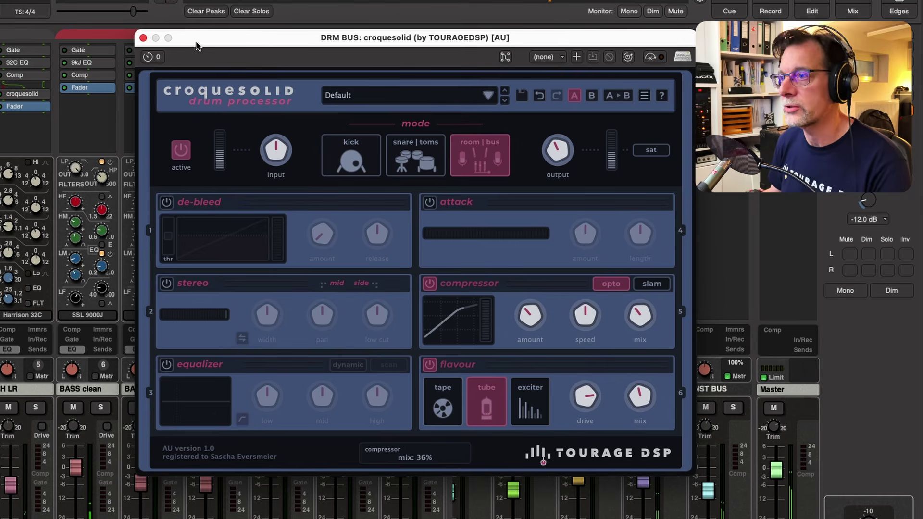
left_click(143, 38)
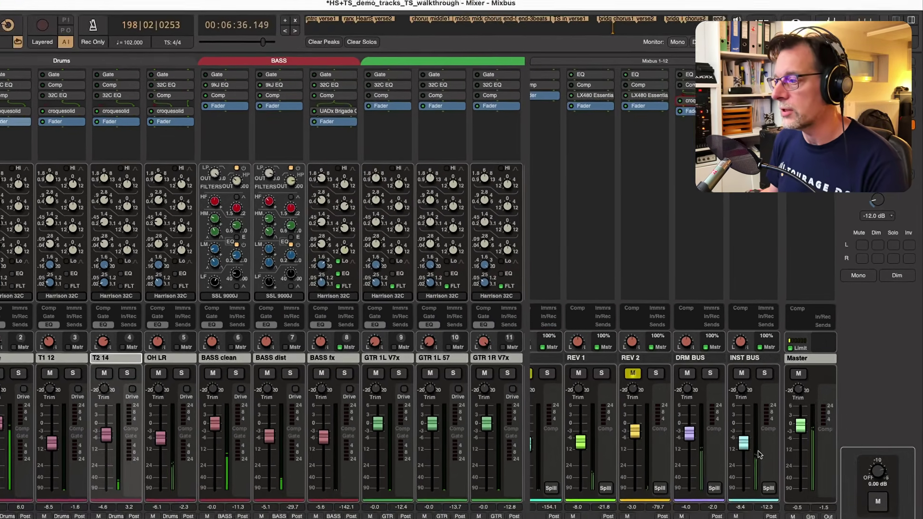